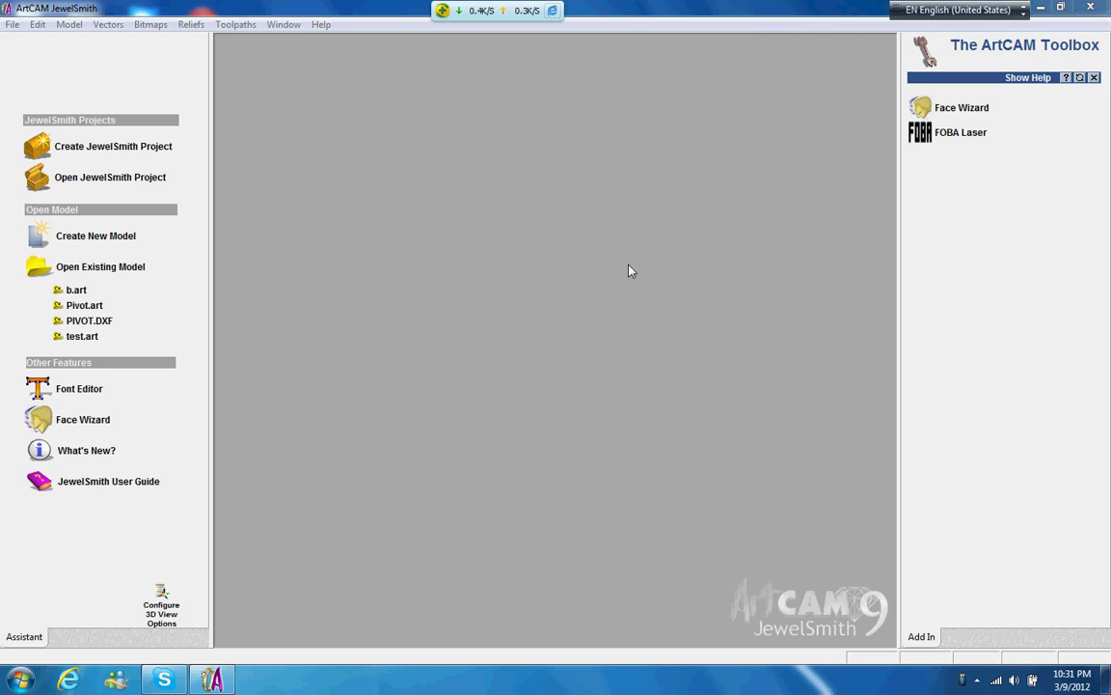
Step: Create a new ArtCAM model from File > New at the default 300 x 300 mm size
click(14, 26)
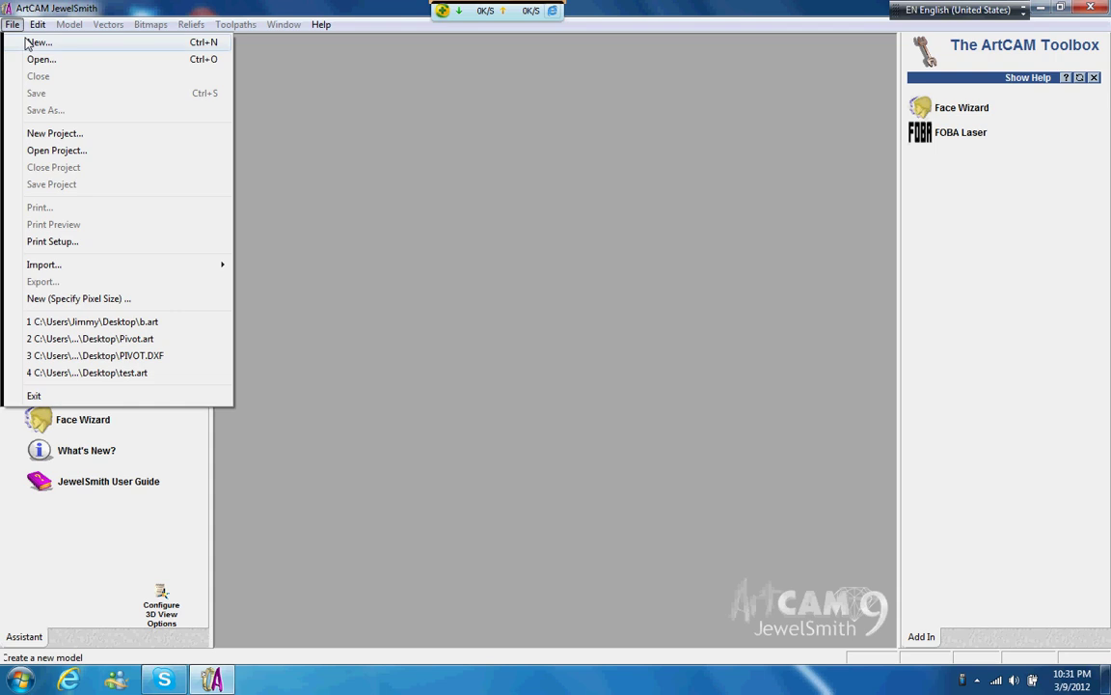
click(38, 42)
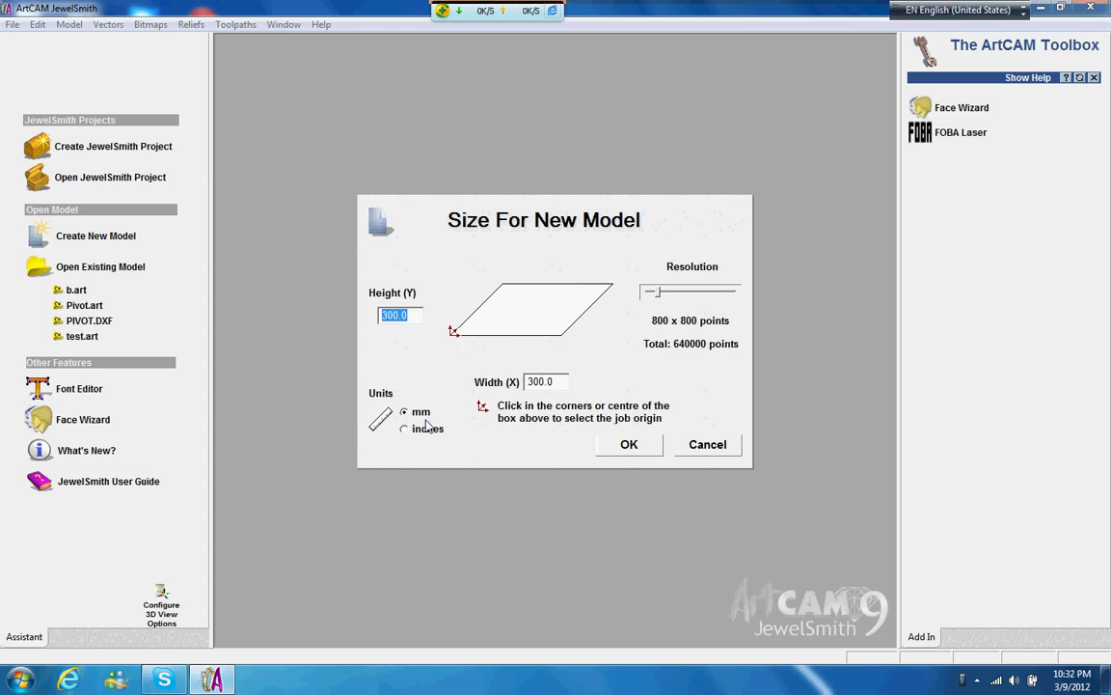
click(628, 445)
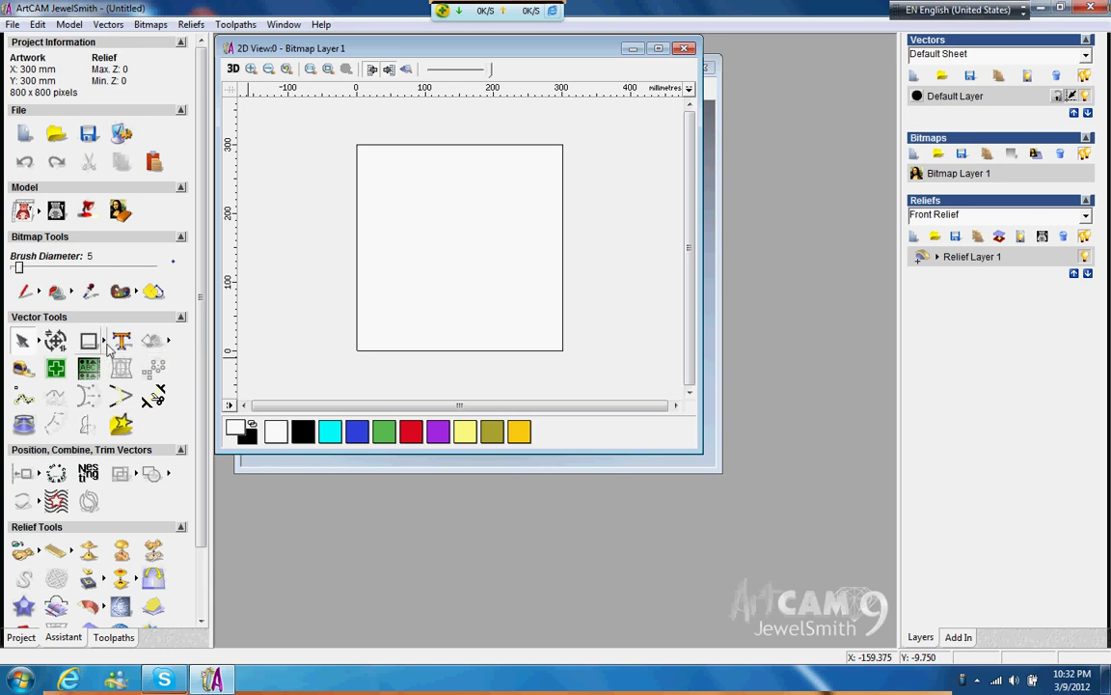
Step: Draw and create a square-cornered rectangle of about 95.624 x 68.626 mm in the model's upper middle
click(105, 343)
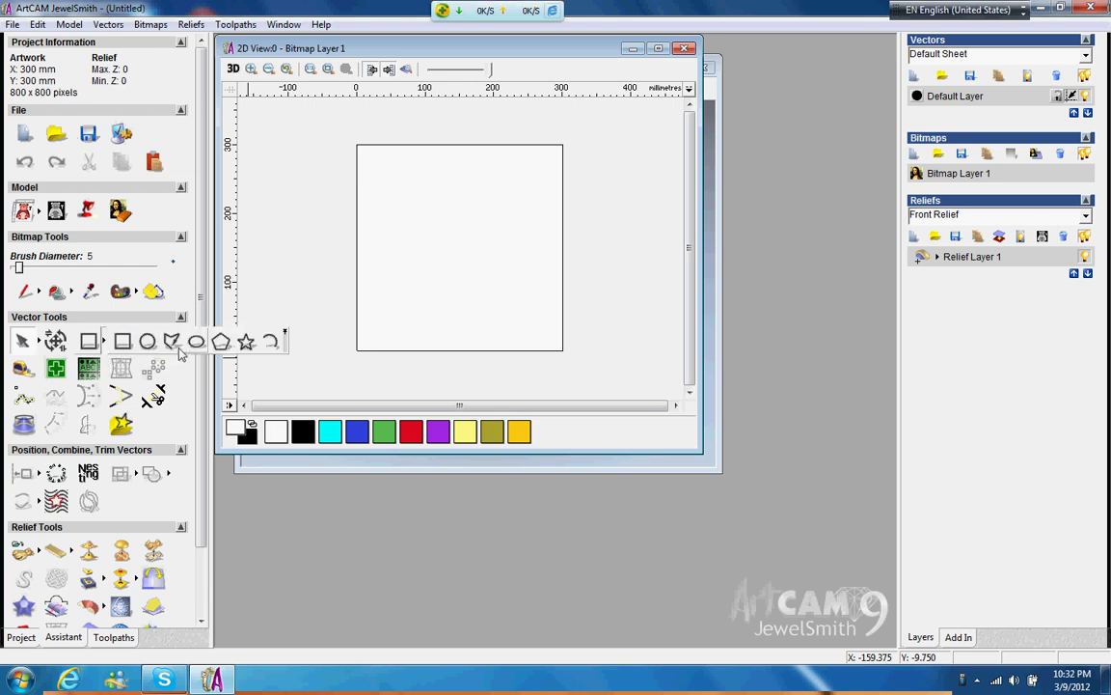
click(124, 343)
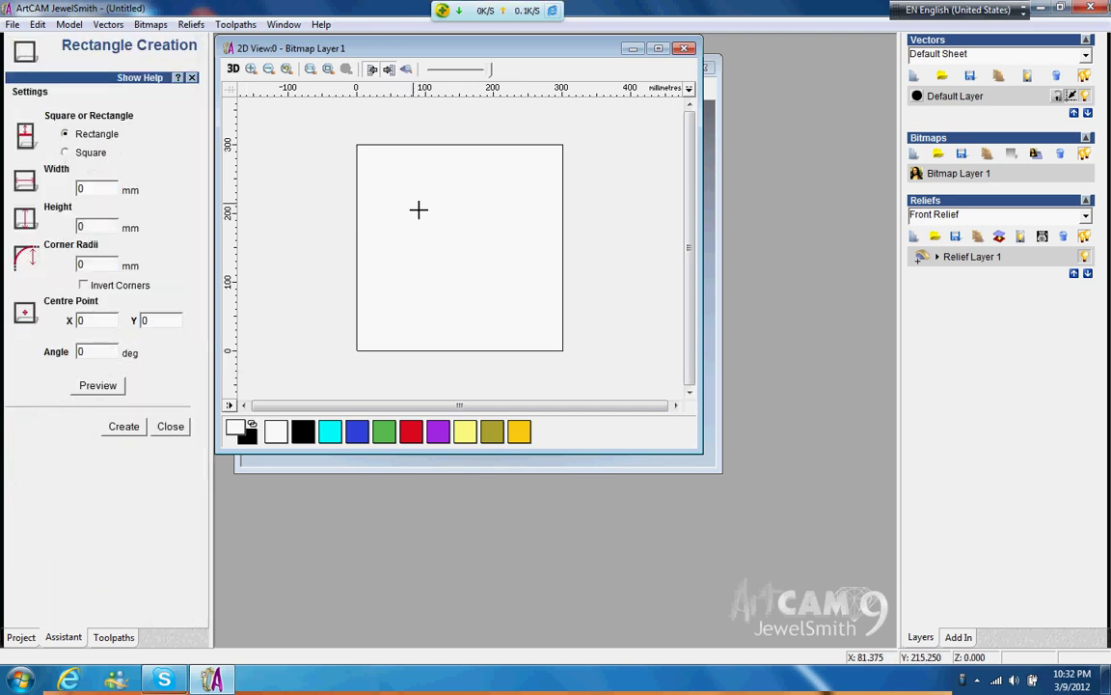
drag(413, 203, 481, 250)
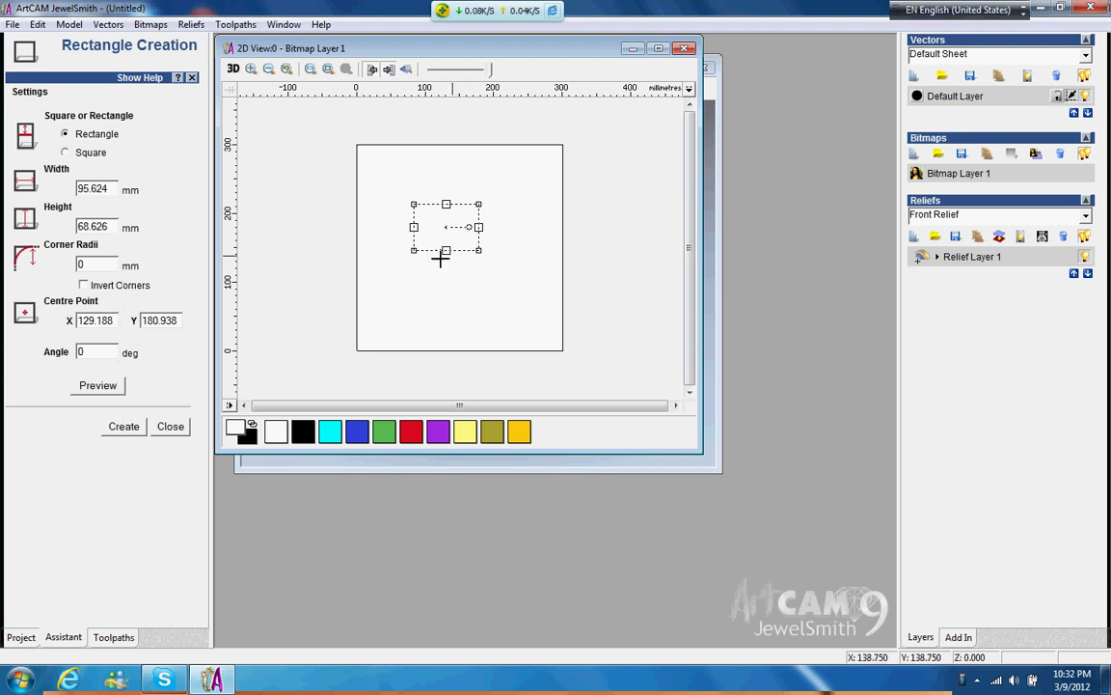
click(138, 430)
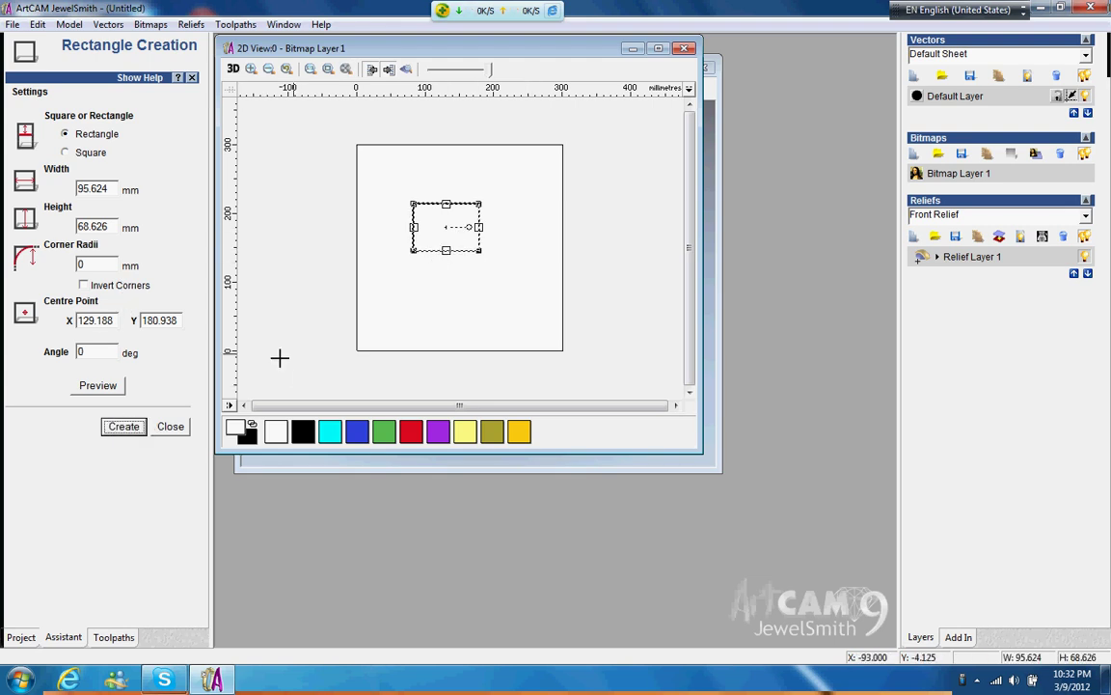
click(175, 428)
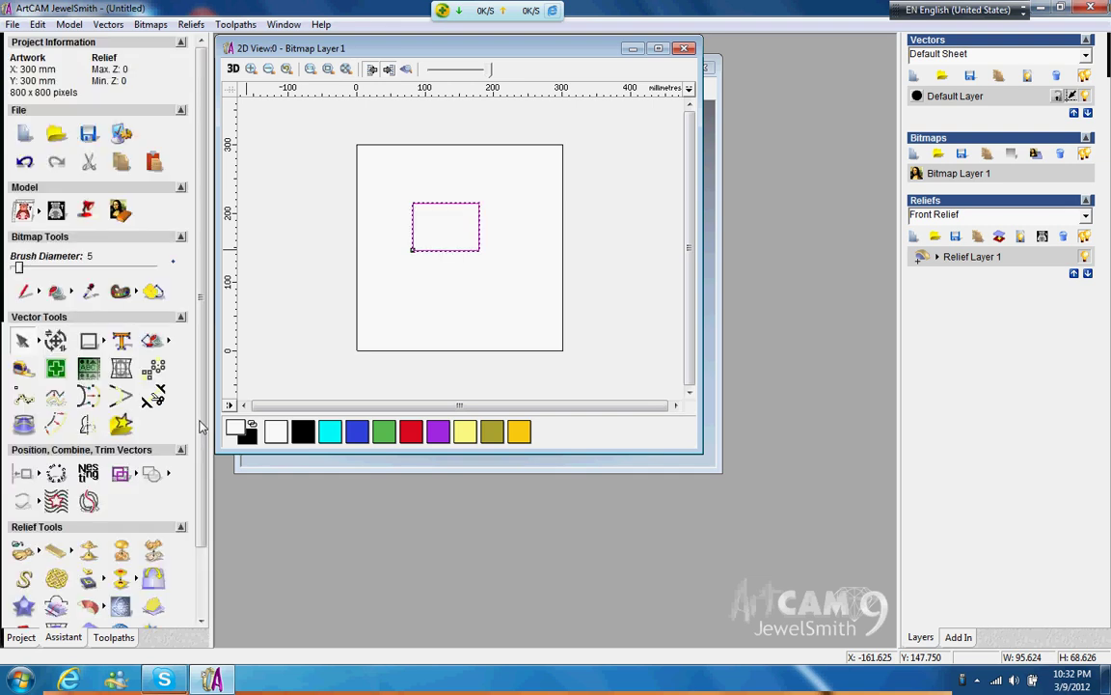
scroll(207, 441, down, 3)
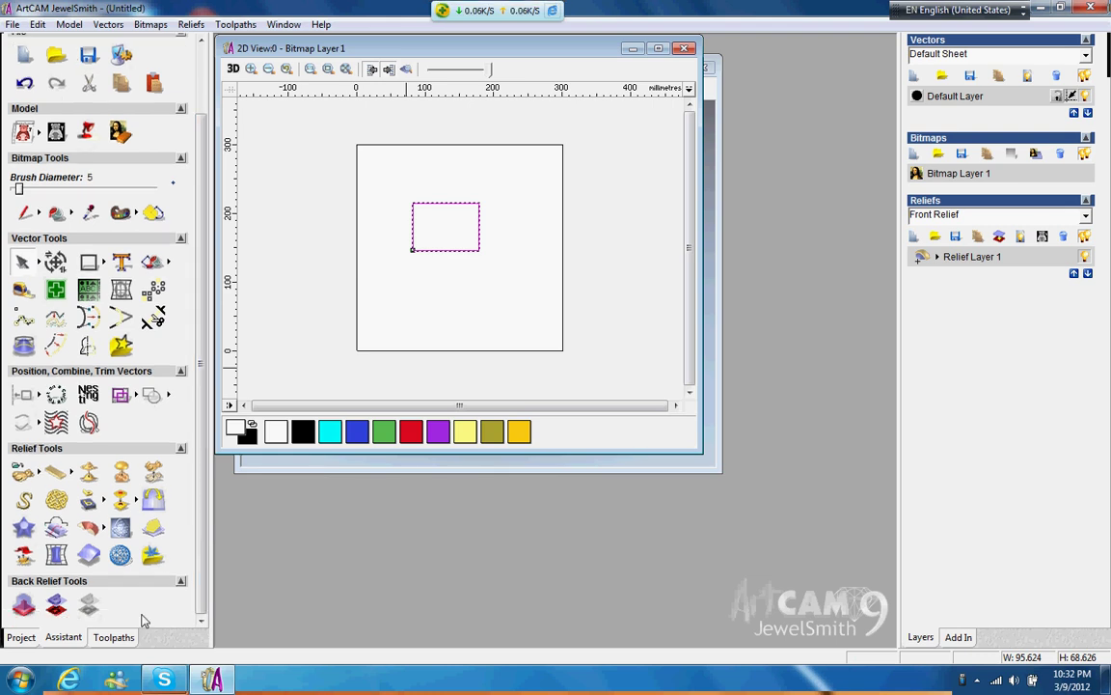
Step: Set up a 2D Profiling toolpath cutting Outside, Start Depth 0, Finish Depth -1, and open tool selection
click(116, 638)
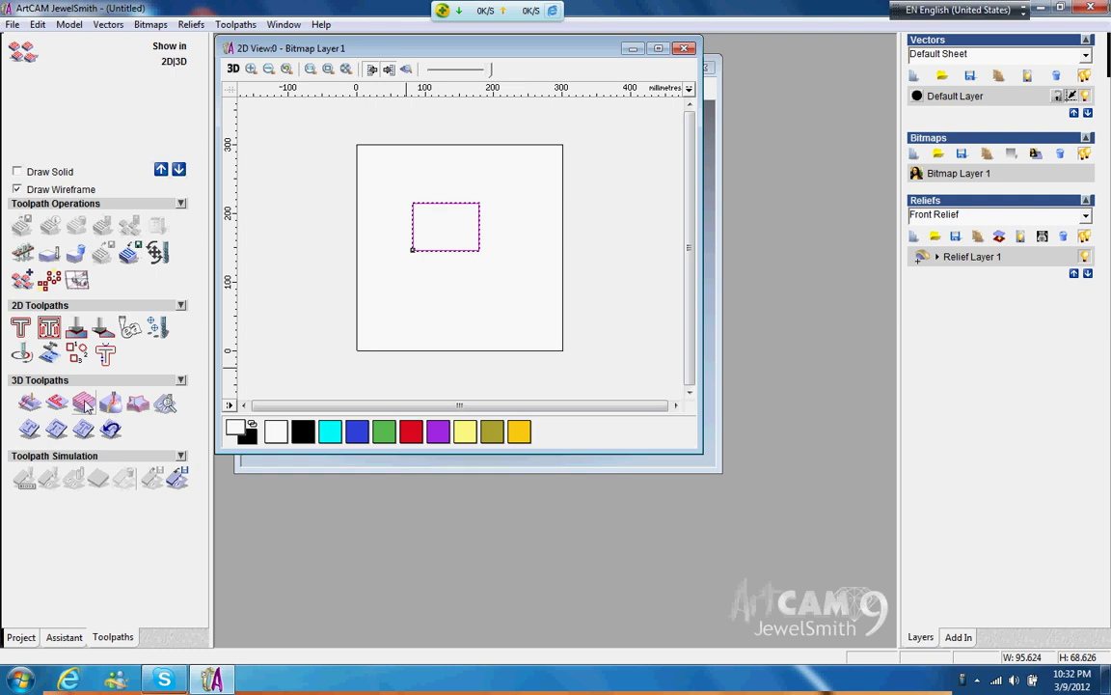
click(22, 328)
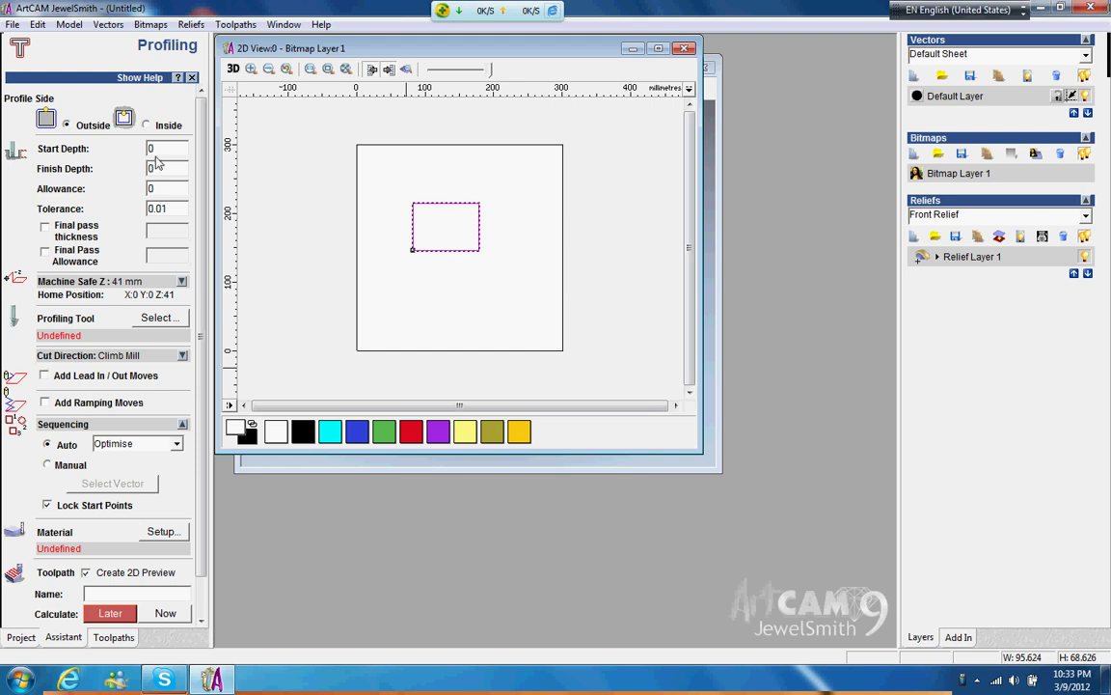
double_click(162, 149)
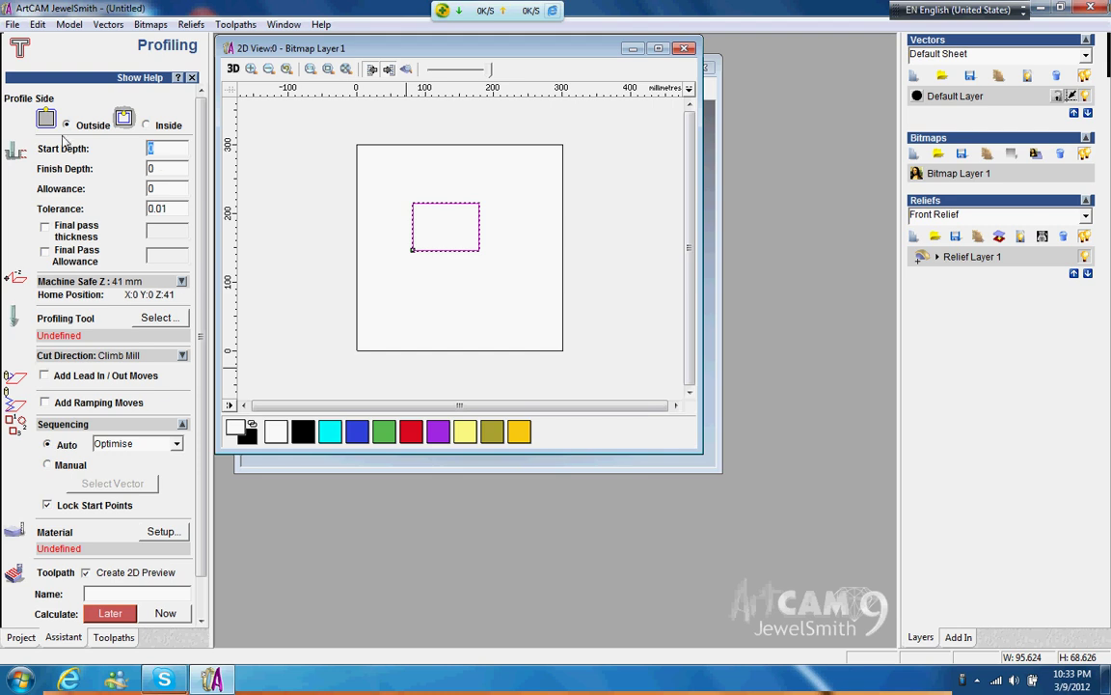
click(133, 120)
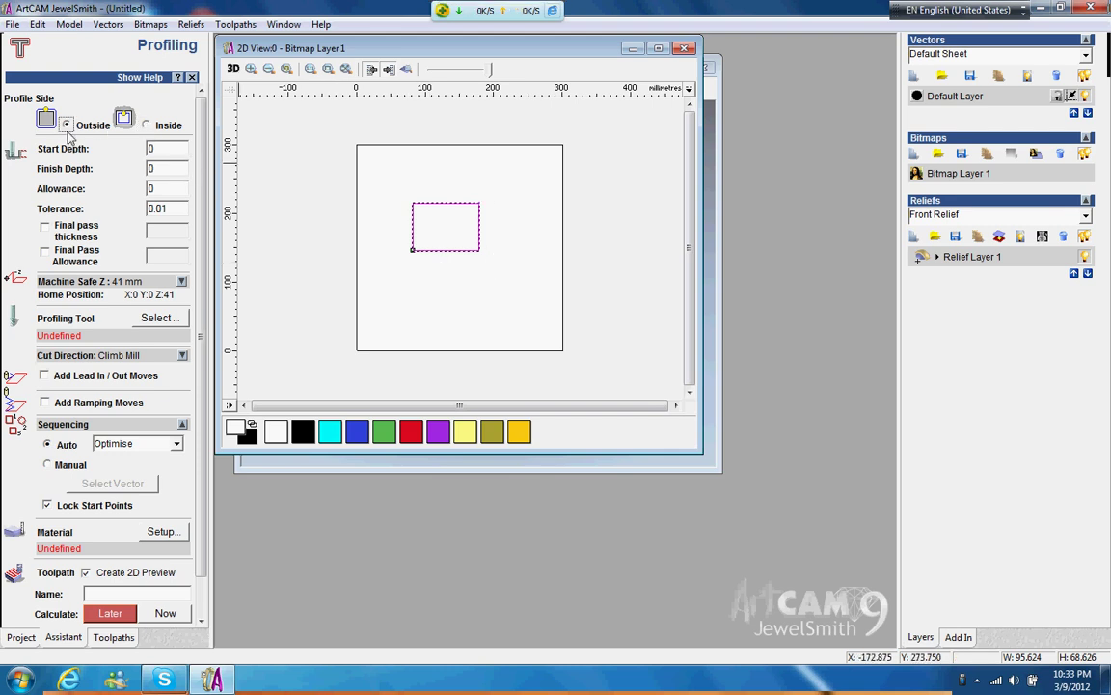
click(65, 123)
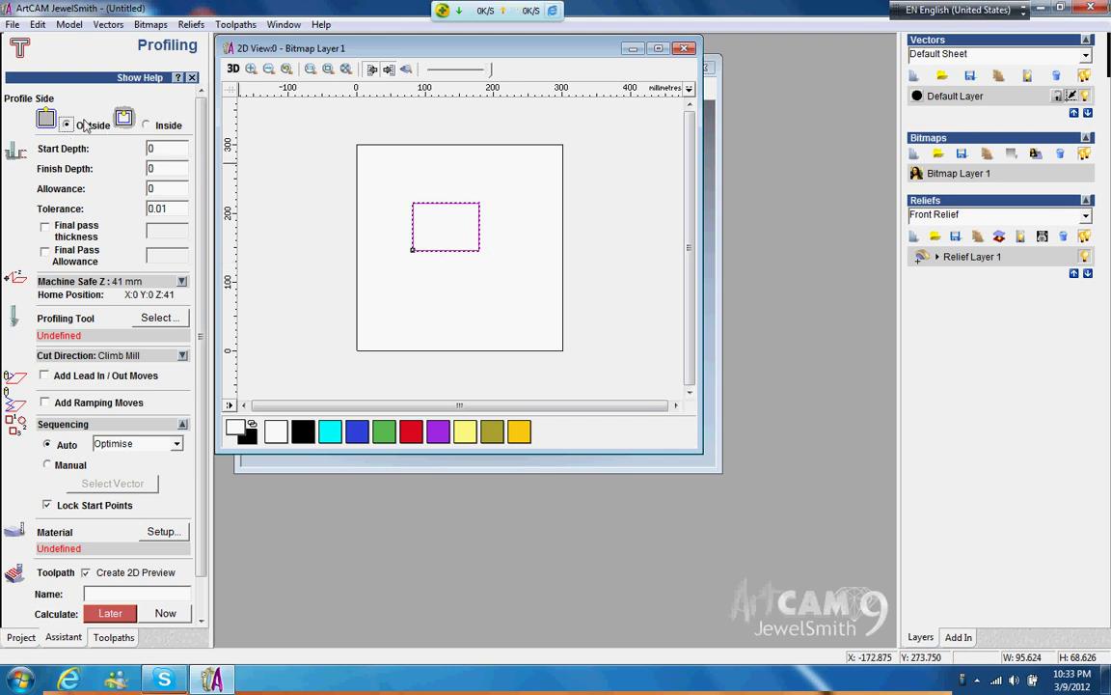
double_click(155, 167)
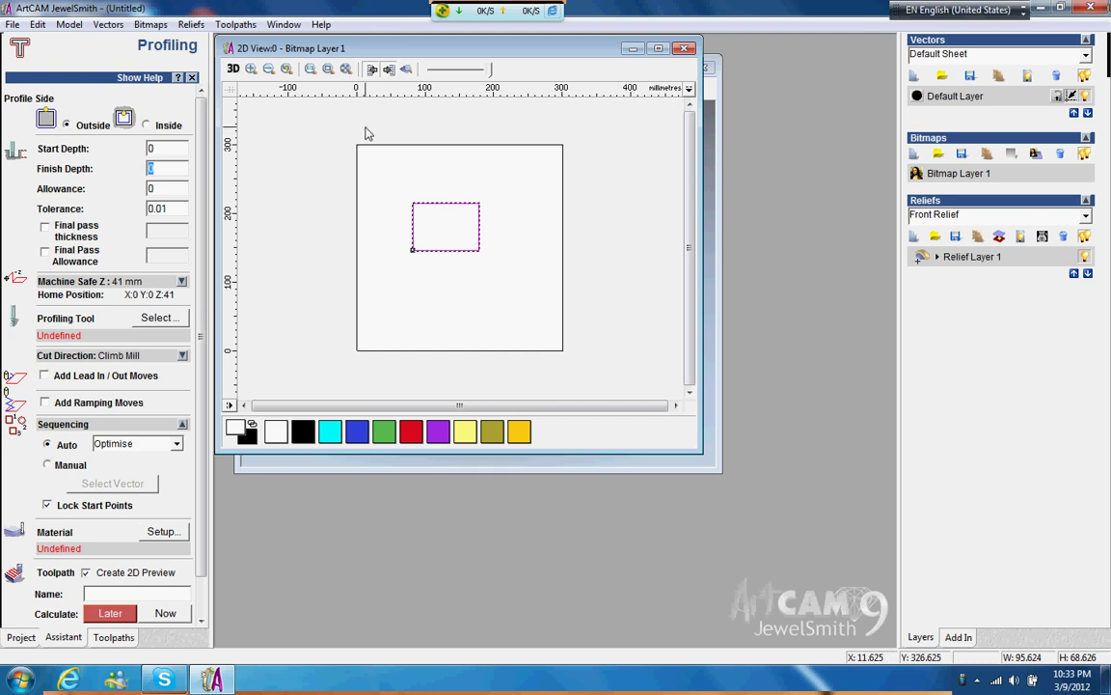
text(-1)
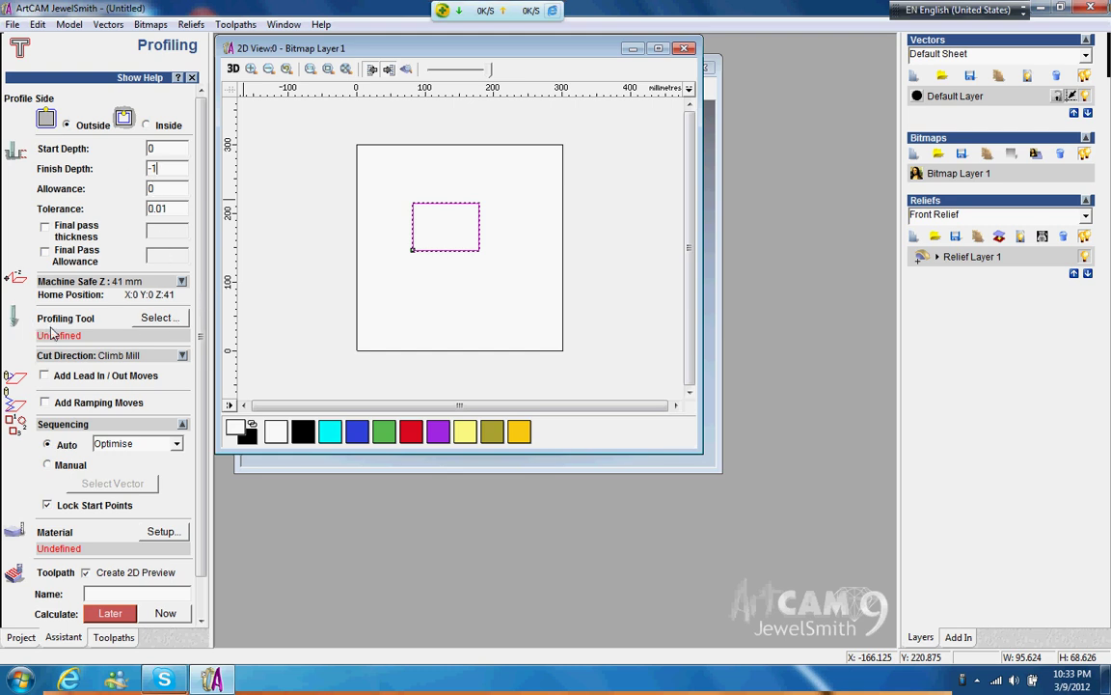
click(149, 318)
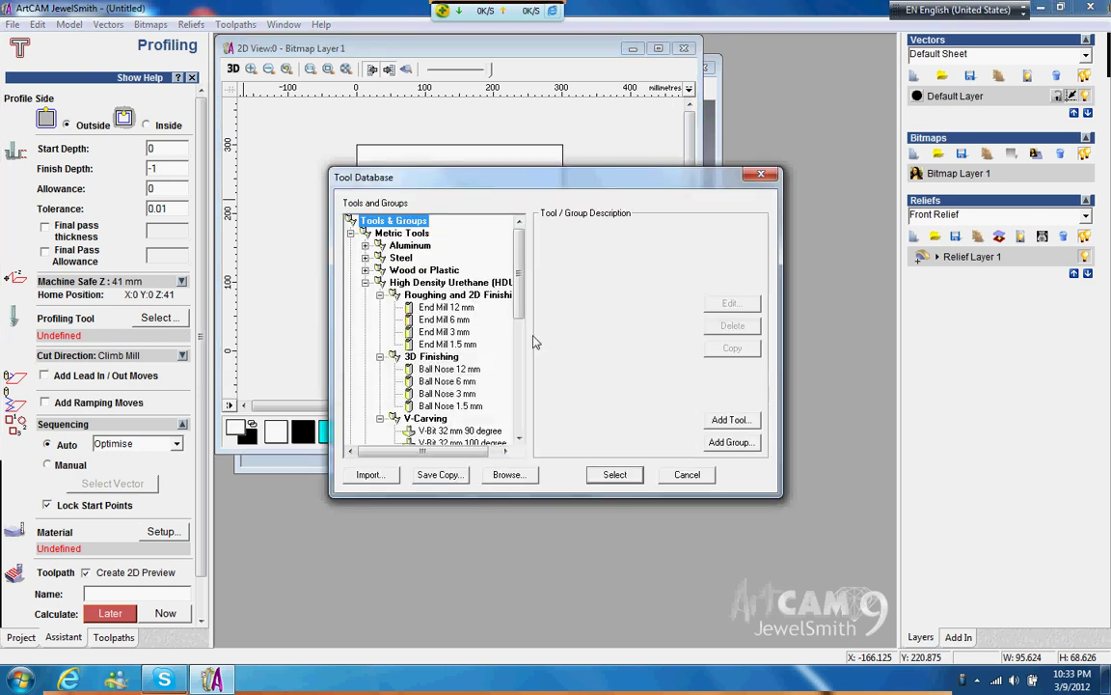
Step: Review the End Mill 3 mm settings, unchanged at 105.0 mm/sec feed, and select it as the profiling cutter
drag(519, 304, 519, 300)
click(446, 332)
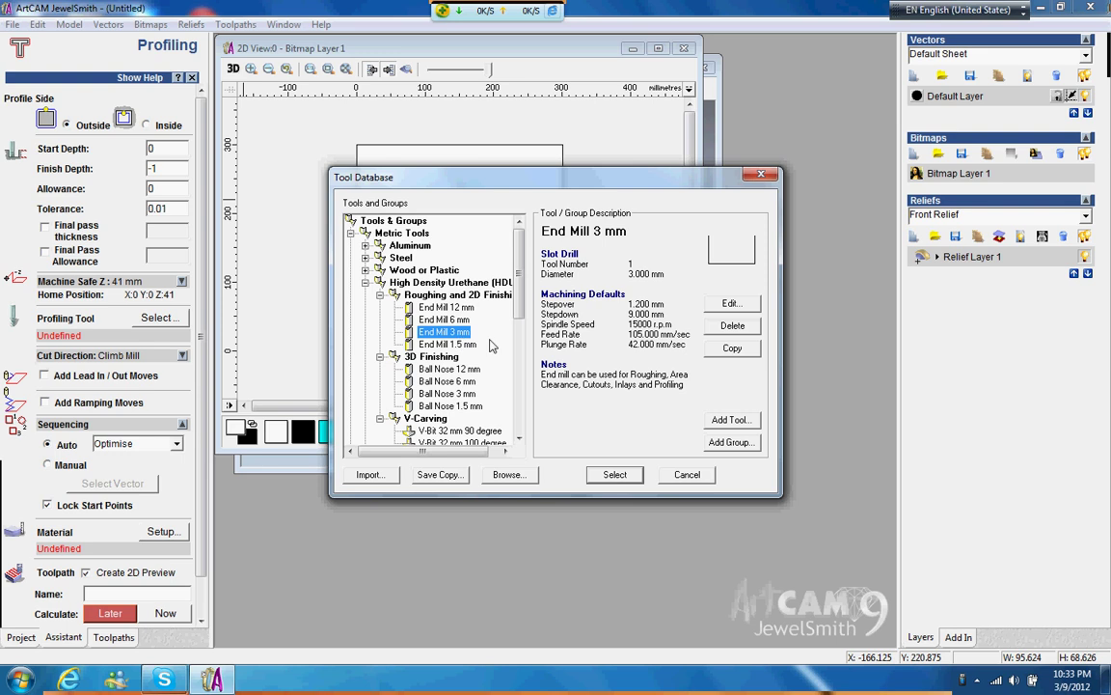
click(731, 303)
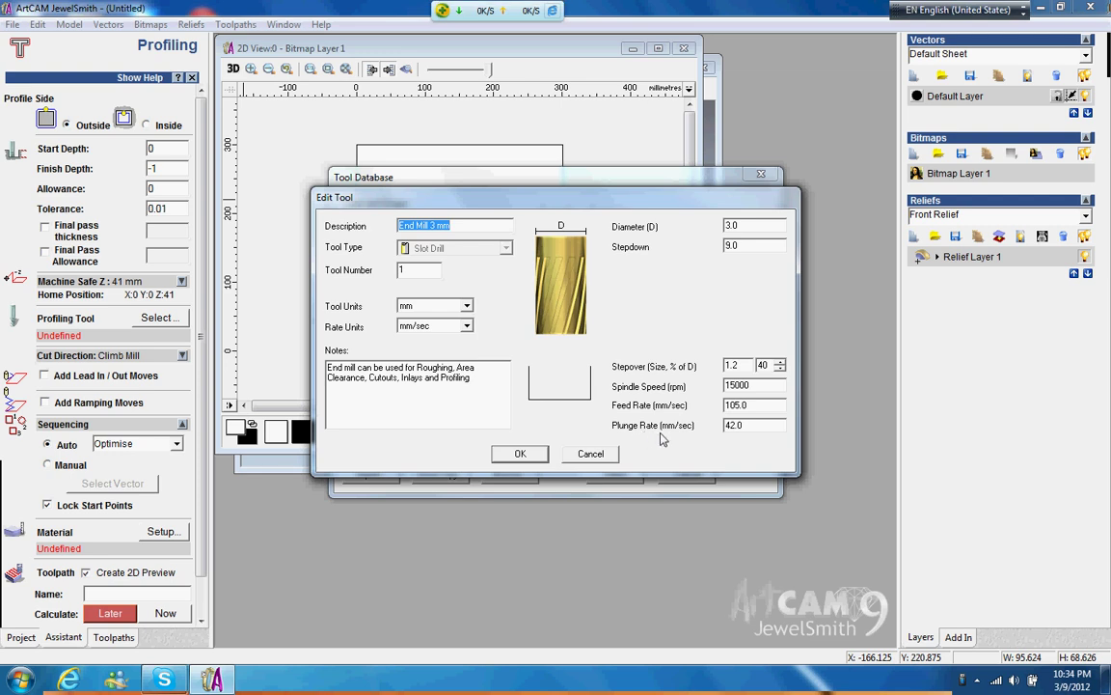
click(523, 454)
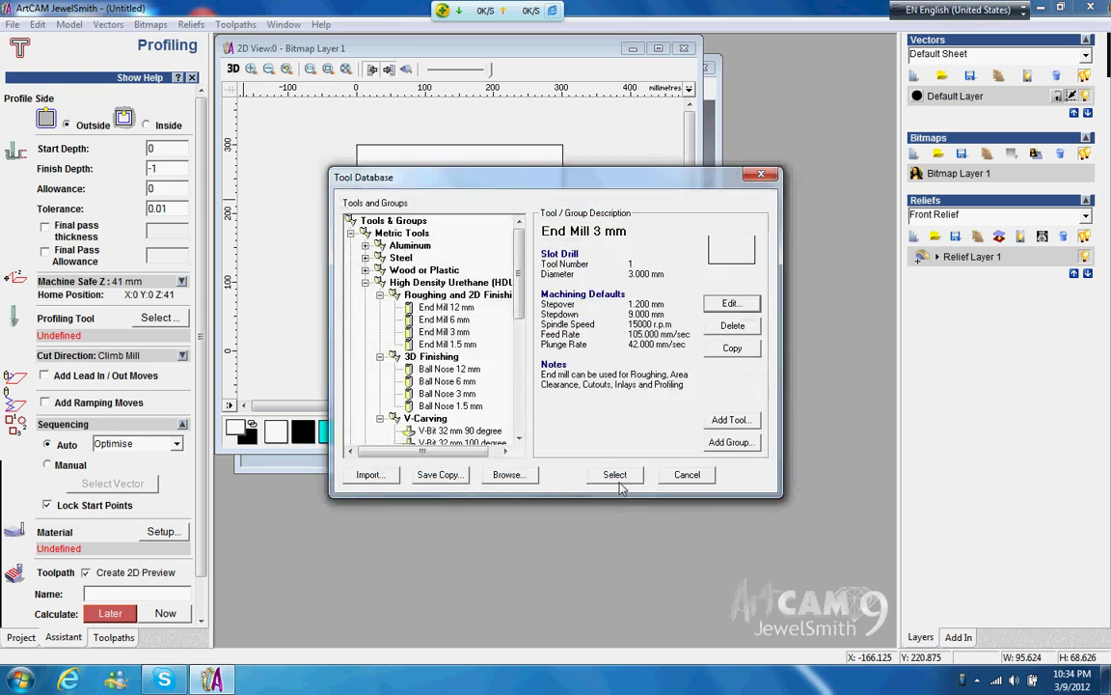
click(616, 476)
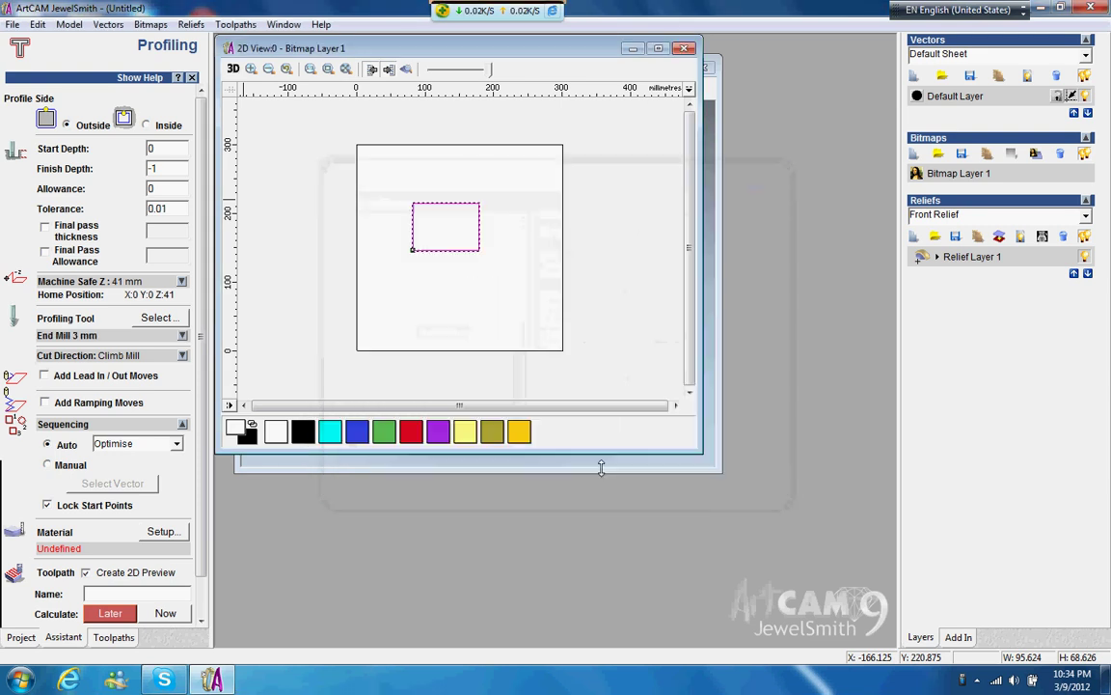
Step: Define the toolpath material as a 20 mm thick block with Top Offset 0
scroll(194, 484, down, 1)
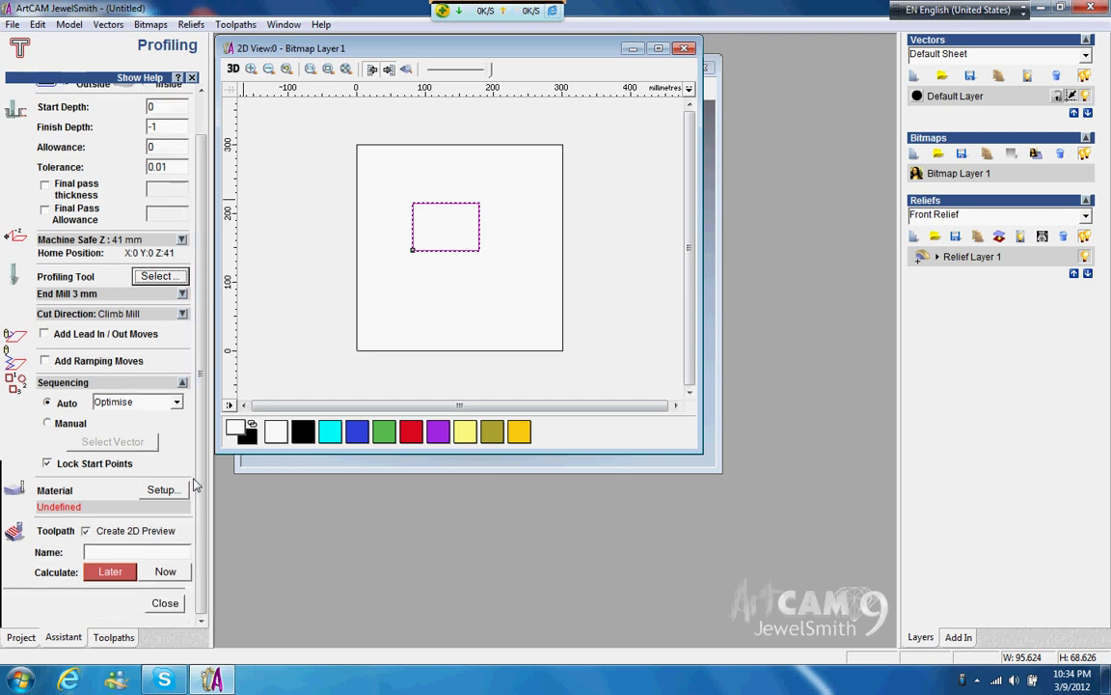
click(161, 490)
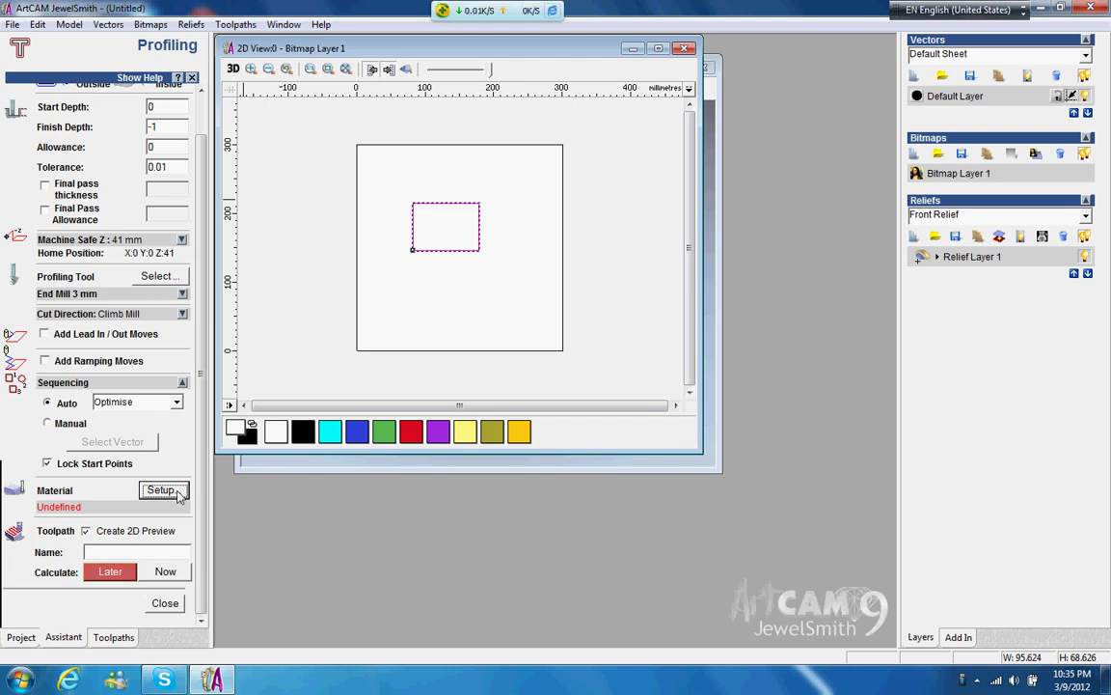
click(179, 495)
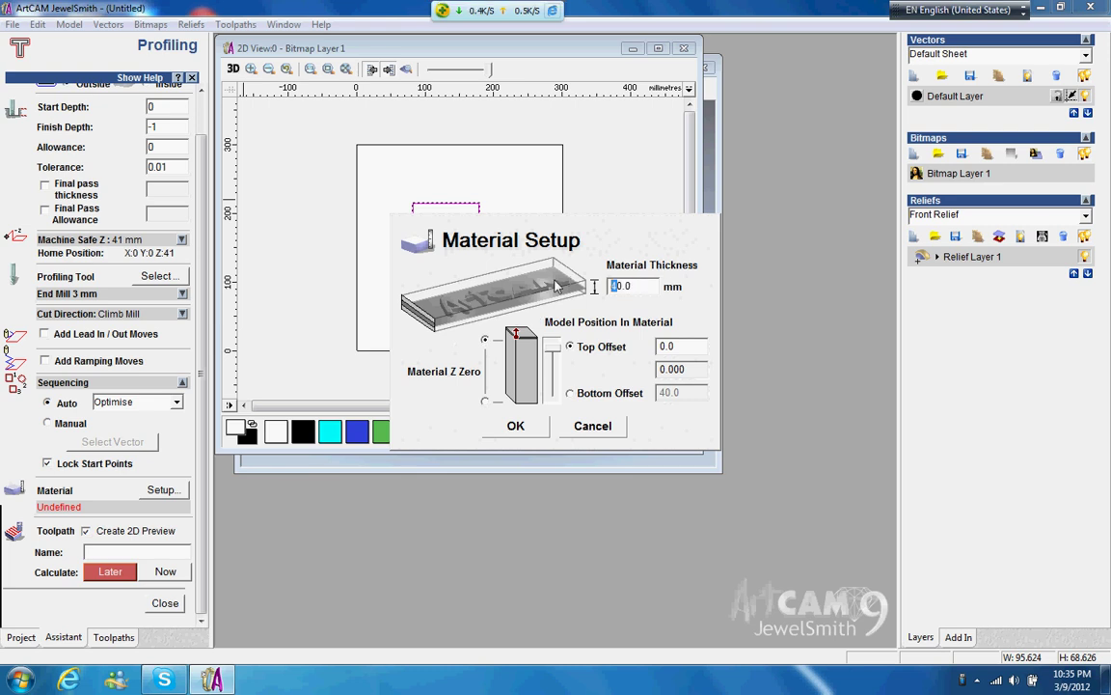
text(2)
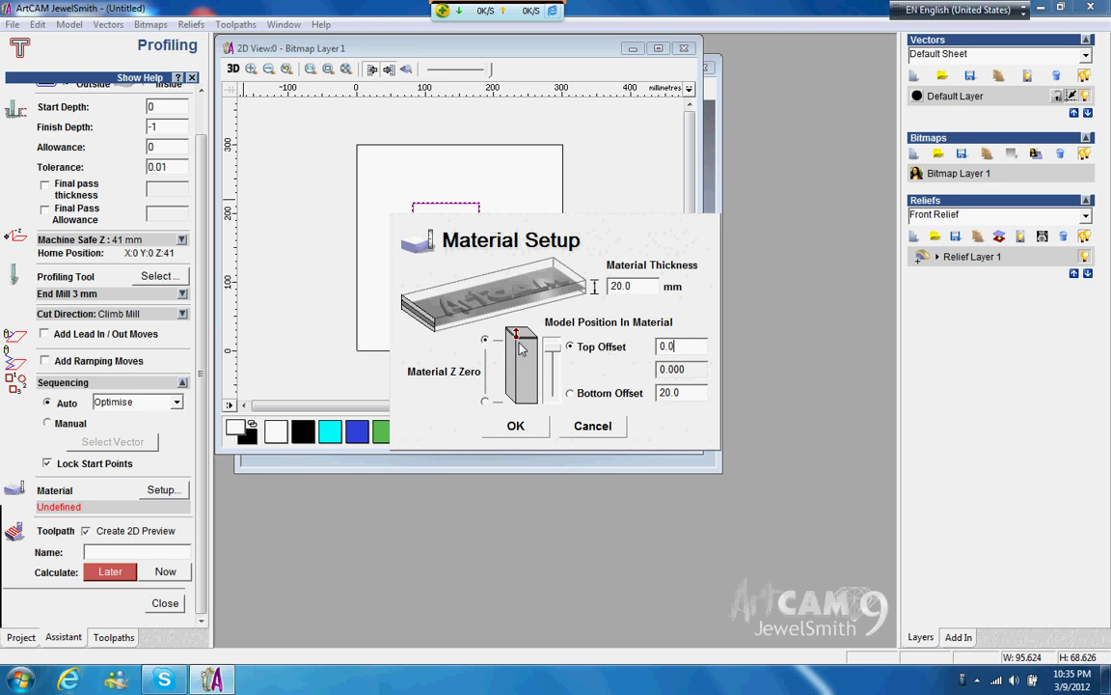
click(514, 425)
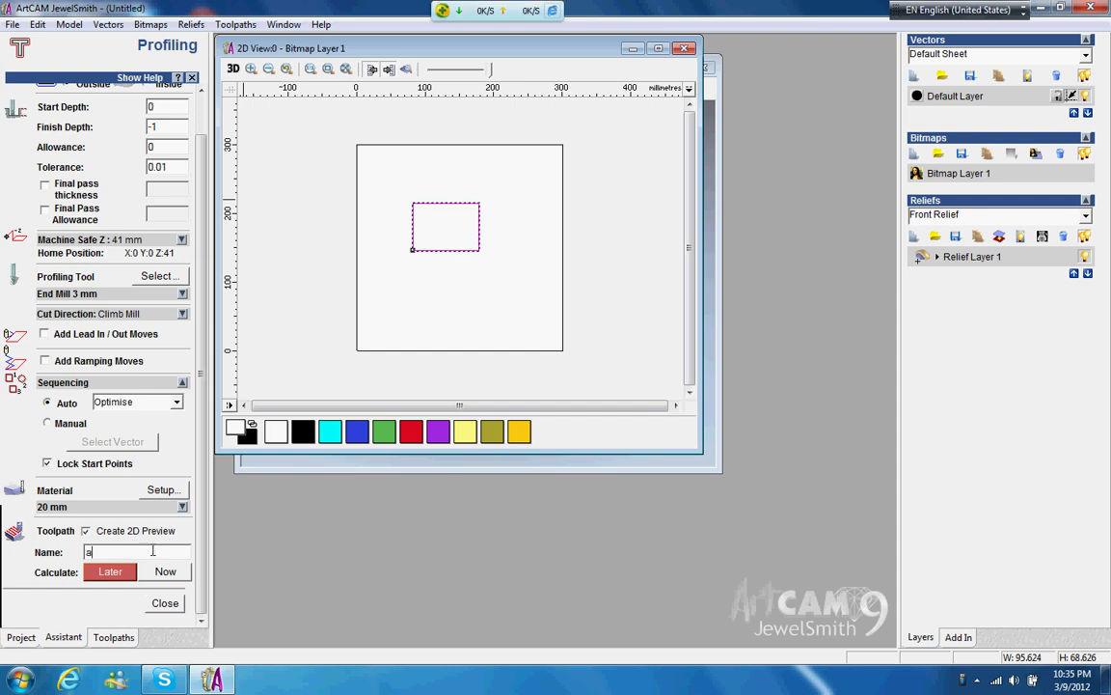
Step: Name the profiling toolpath 'aa', calculate it, and close the Profiling page
text(aa)
click(166, 572)
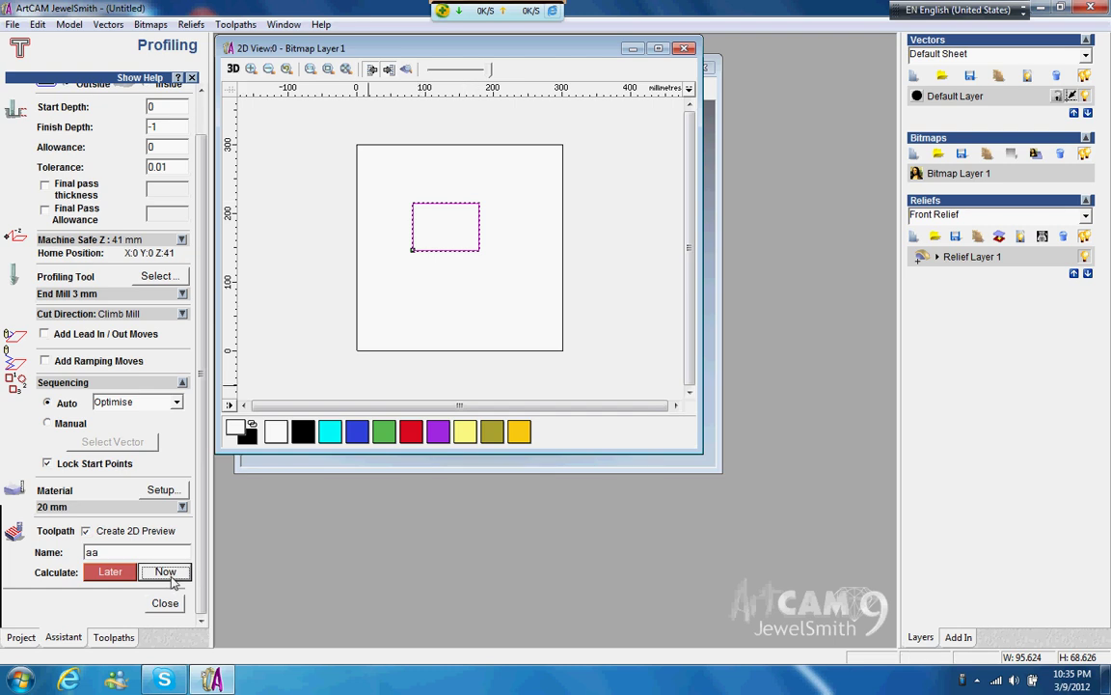
click(170, 571)
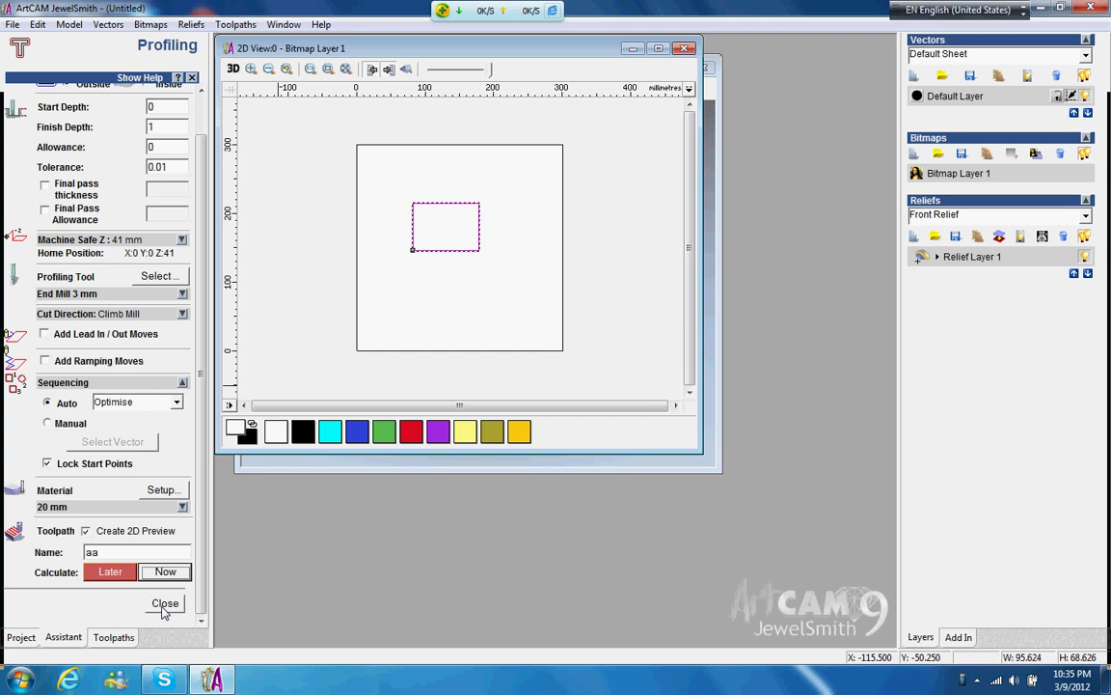
click(164, 607)
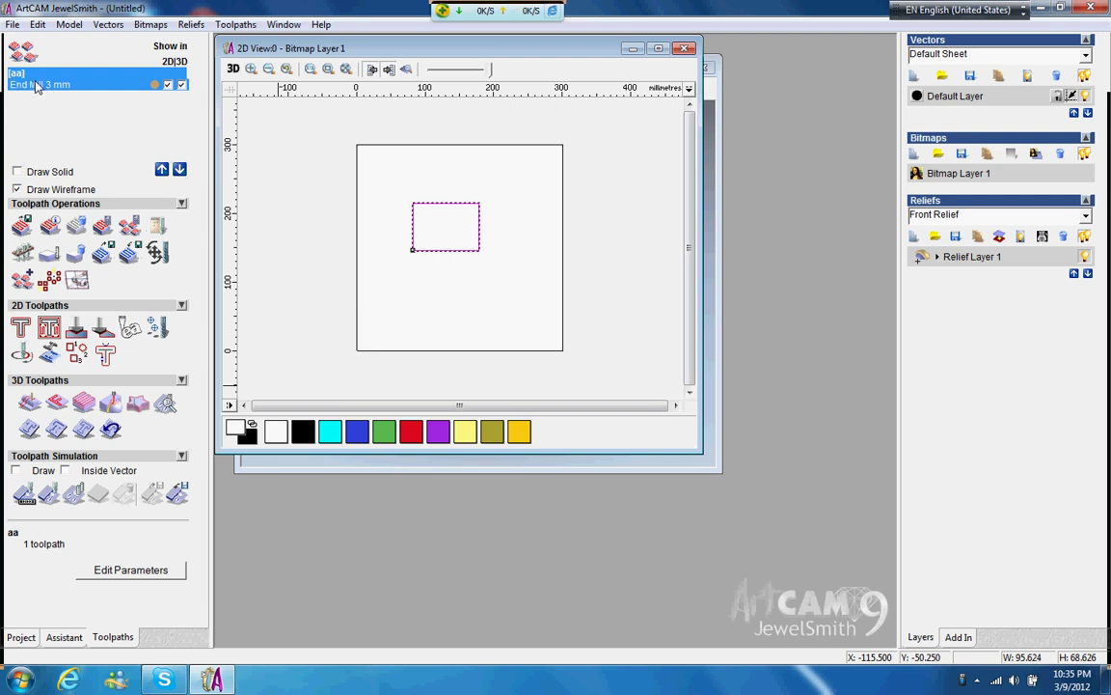
Step: Simulate the aa toolpath on the defined material block at normal speed
click(26, 494)
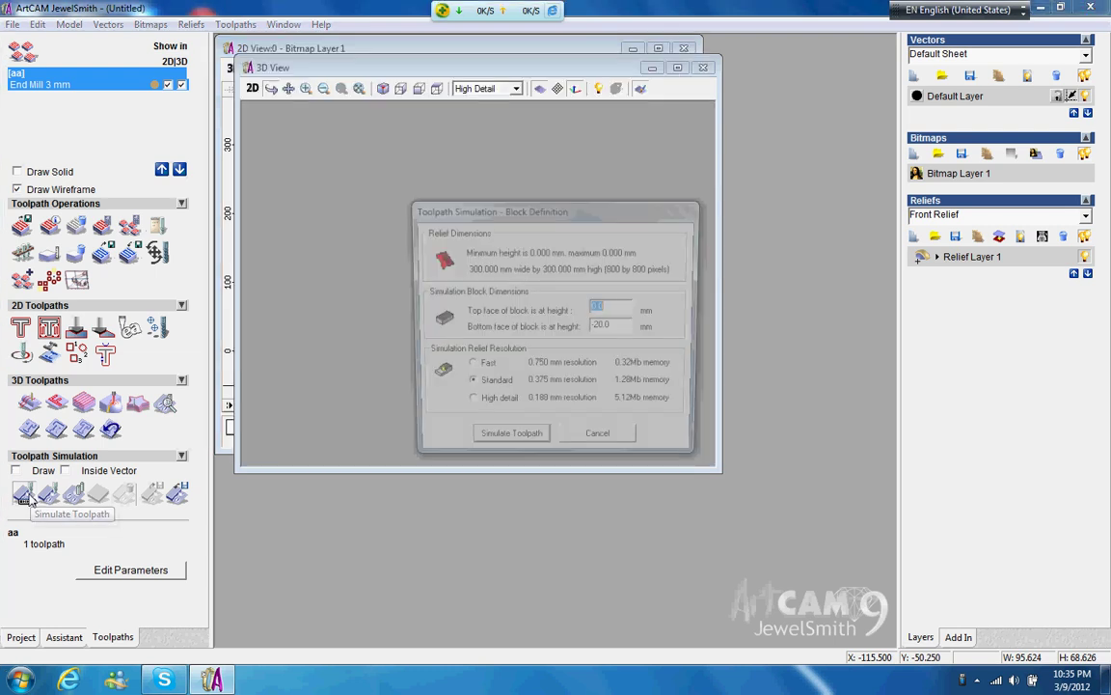
drag(758, 251, 908, 242)
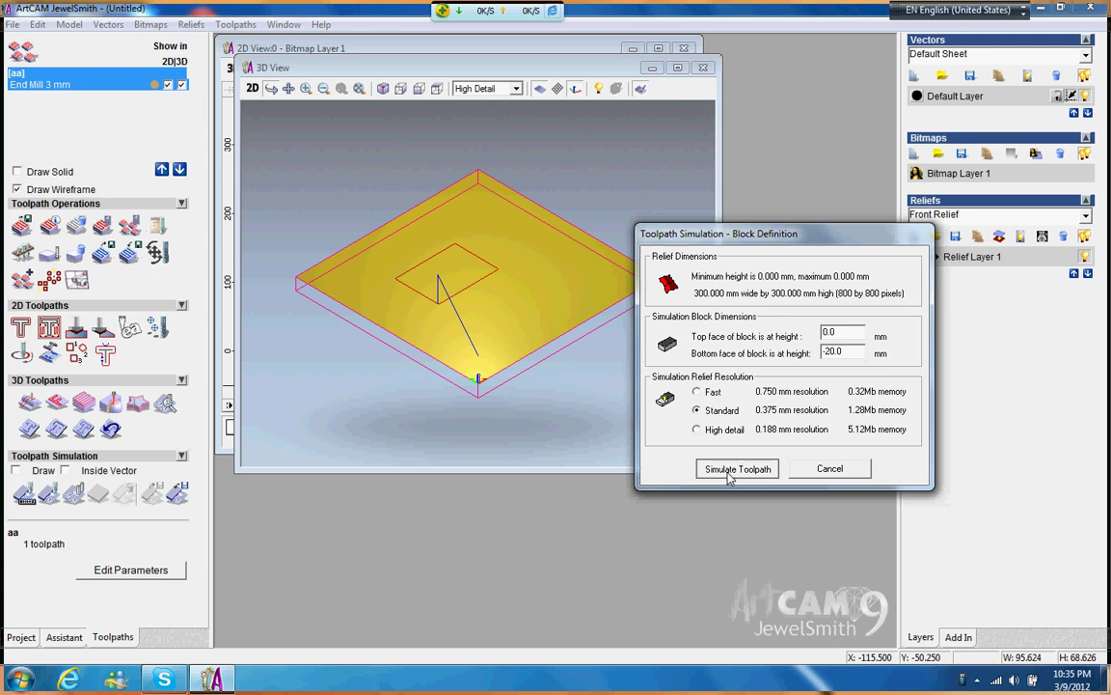
click(733, 470)
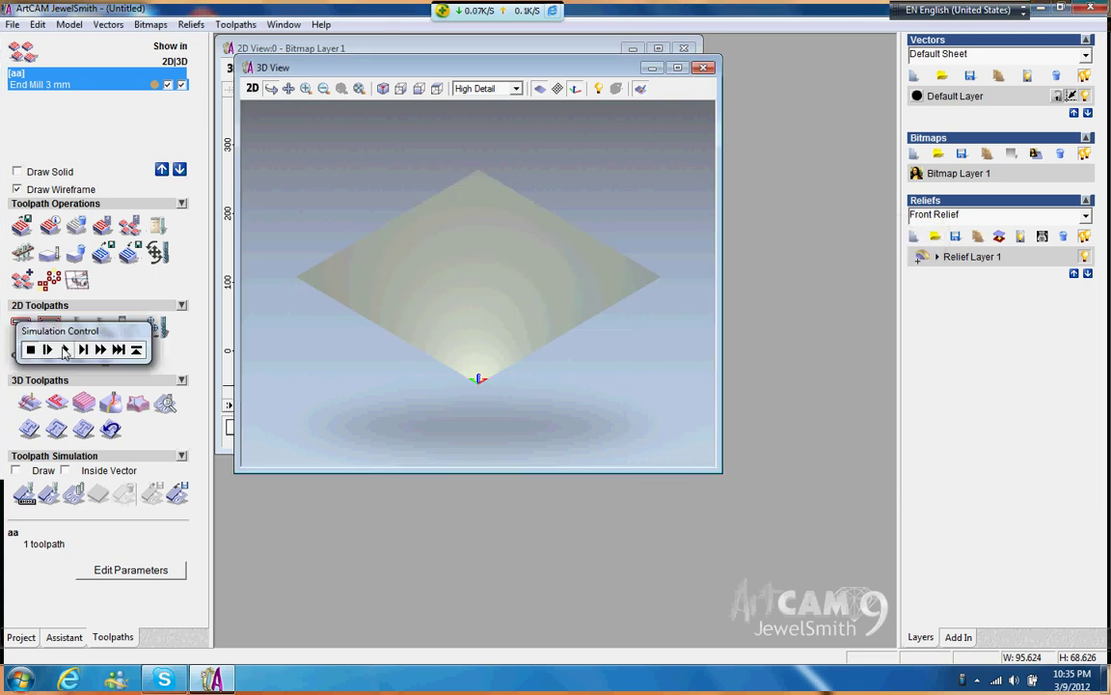
click(65, 350)
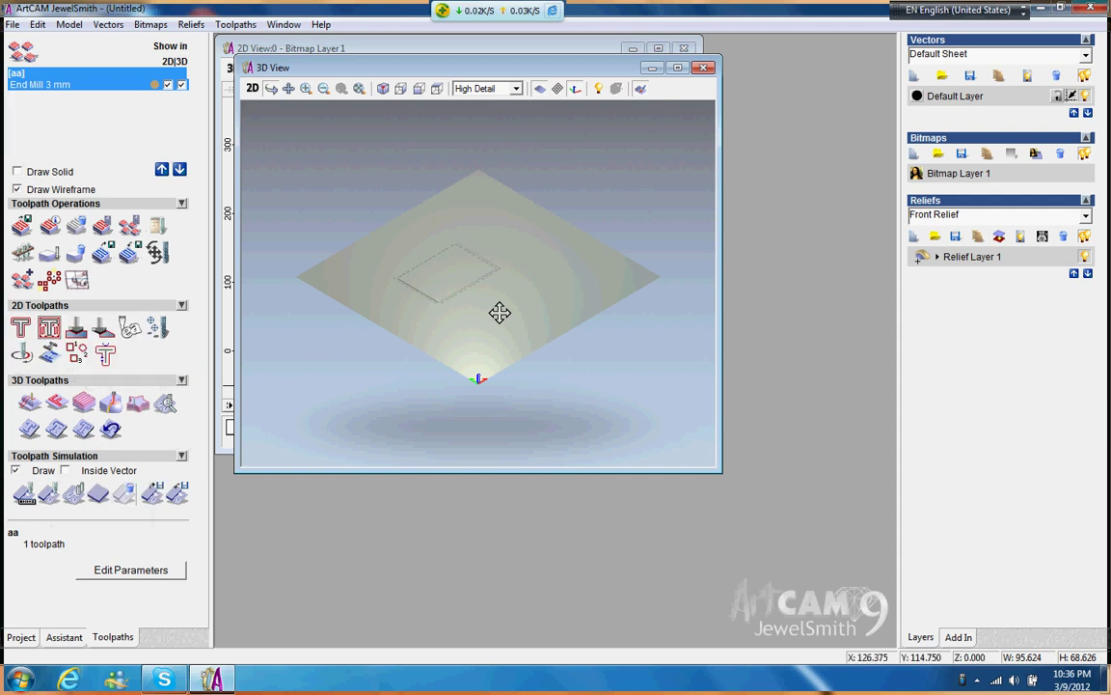
Step: Orbit and zoom the 3D view to inspect the rectangular profile cut into the plate
drag(495, 367, 469, 310)
scroll(452, 315, up, 5)
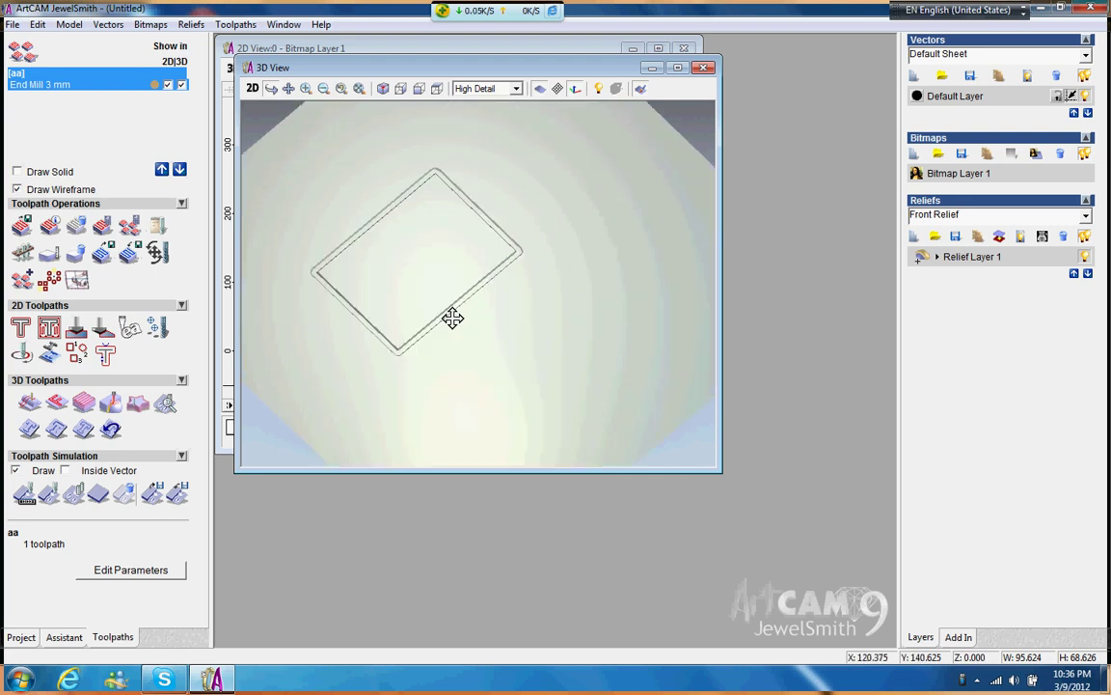
scroll(444, 322, down, 1)
scroll(444, 323, down, 3)
scroll(444, 323, down, 2)
scroll(443, 324, up, 4)
scroll(443, 328, down, 5)
scroll(441, 336, up, 4)
scroll(439, 338, down, 3)
mouse_move(434, 351)
mouse_down()
mouse_move(432, 360)
mouse_move(437, 275)
mouse_move(404, 300)
mouse_move(454, 330)
mouse_move(390, 297)
mouse_move(409, 330)
mouse_up()
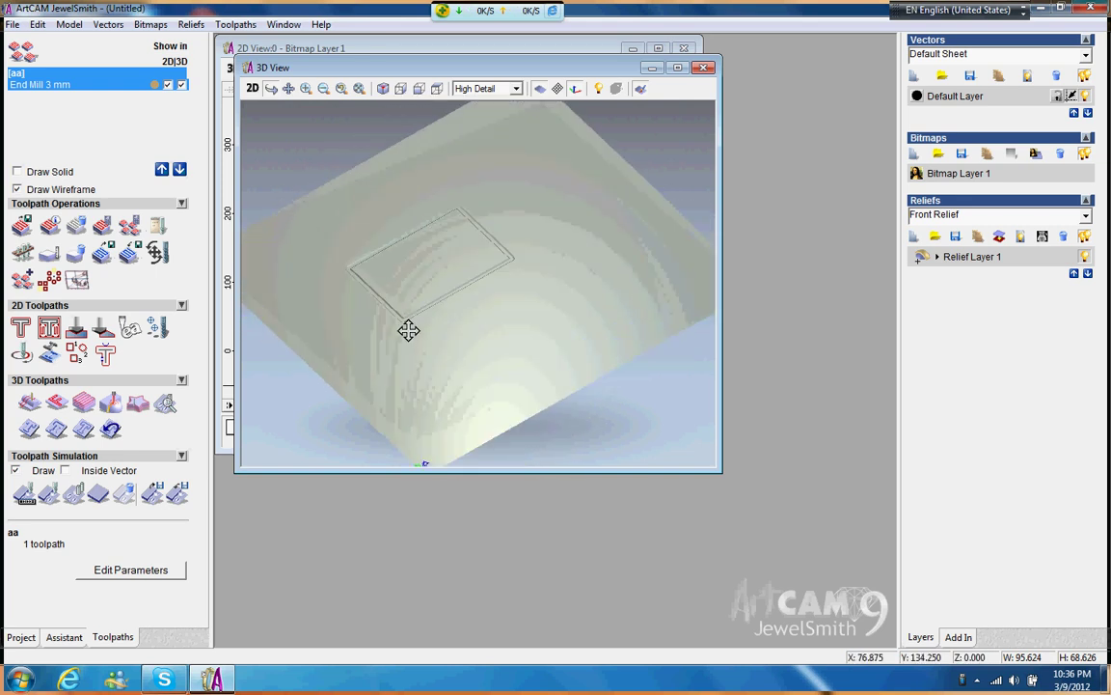
Step: Choose Axyz (*.nc) as the machine output format for saving the toolpath
click(22, 225)
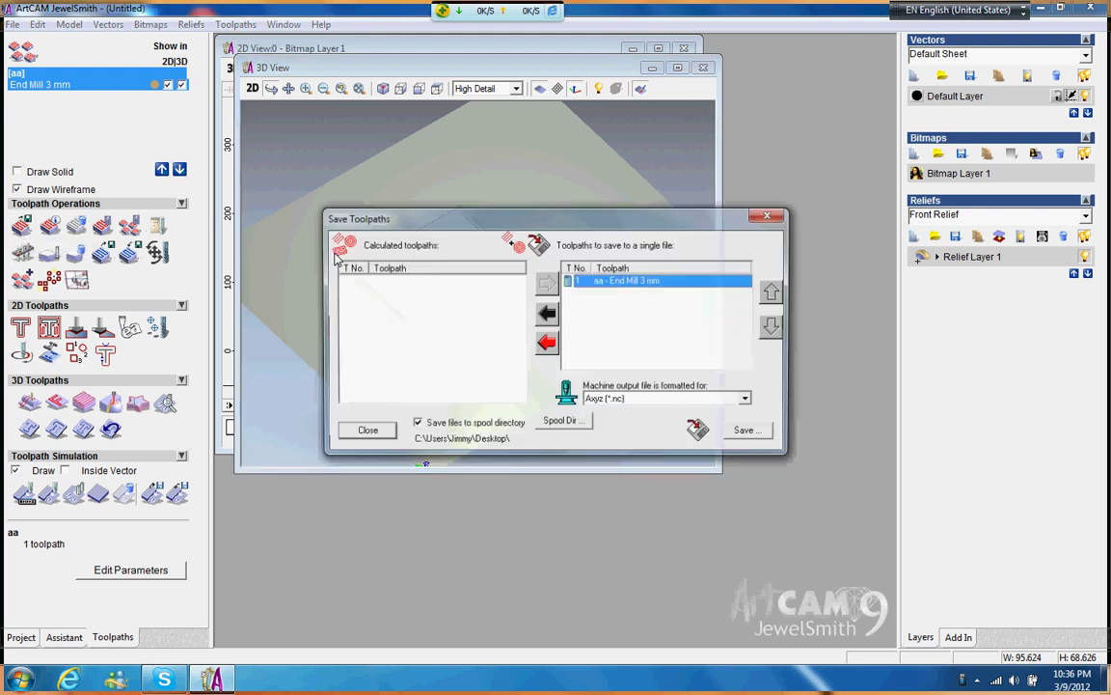
click(628, 400)
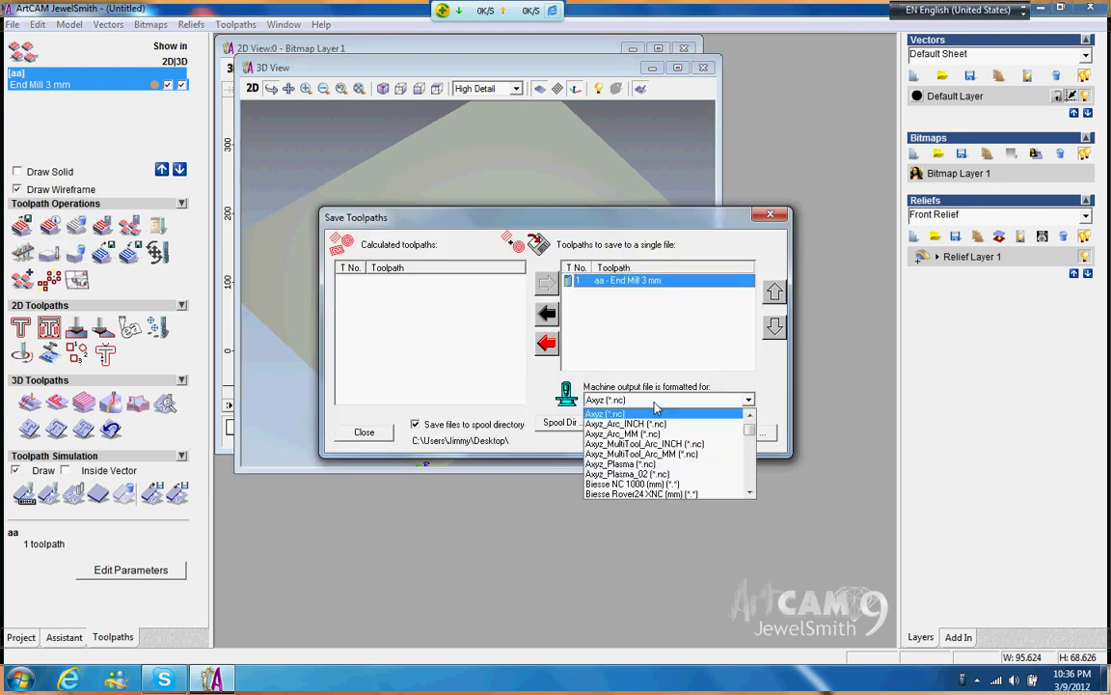
click(751, 415)
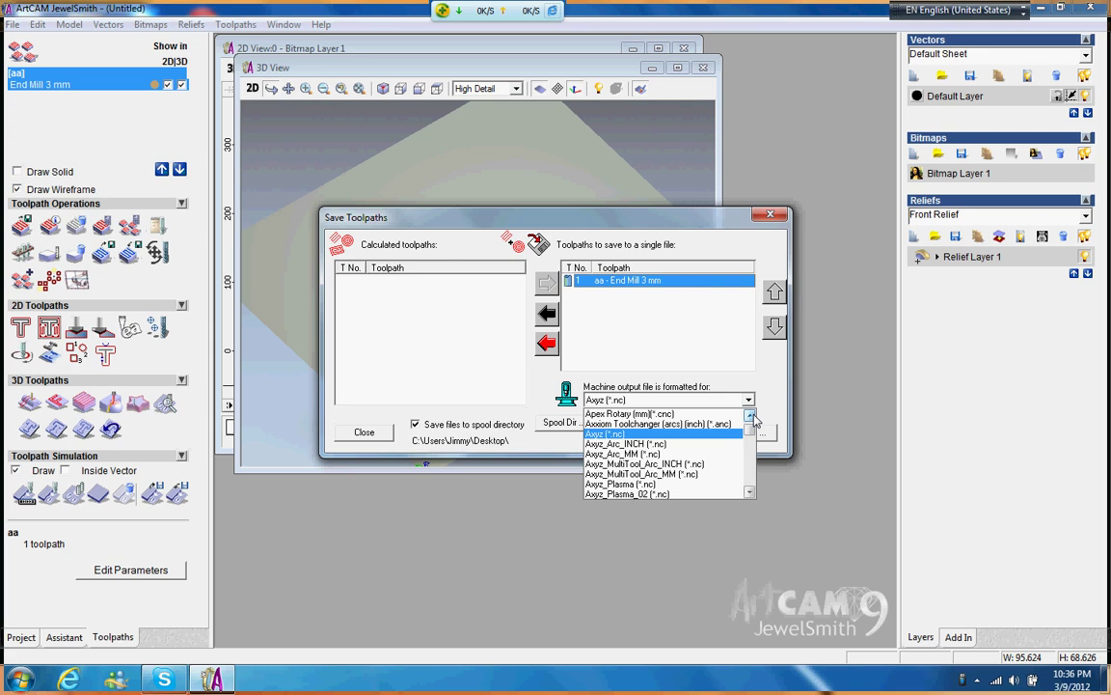
click(606, 436)
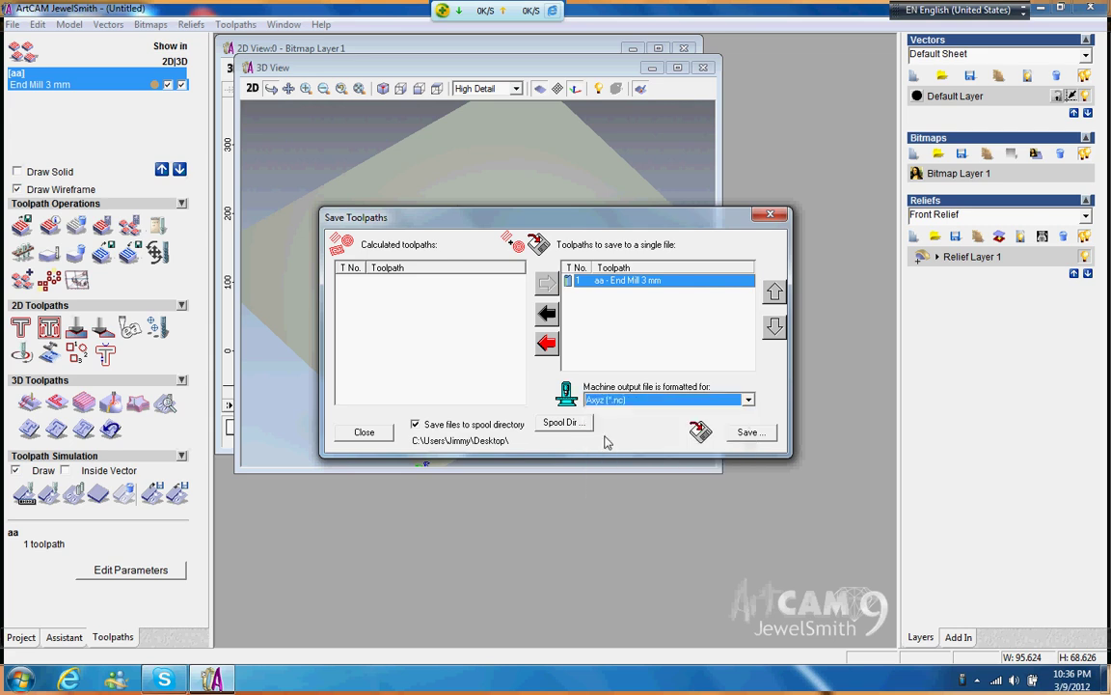
Step: Save the toolpath as bb.nc on the Desktop, then close the dialog and show the desktop
click(750, 432)
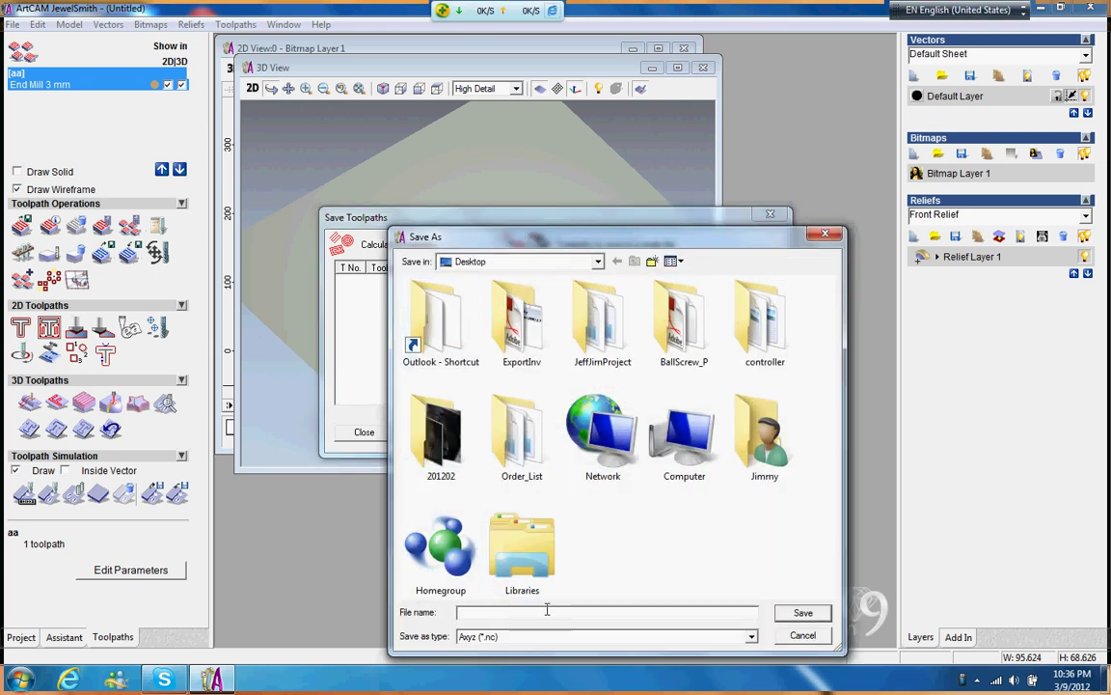
text(bb)
click(807, 615)
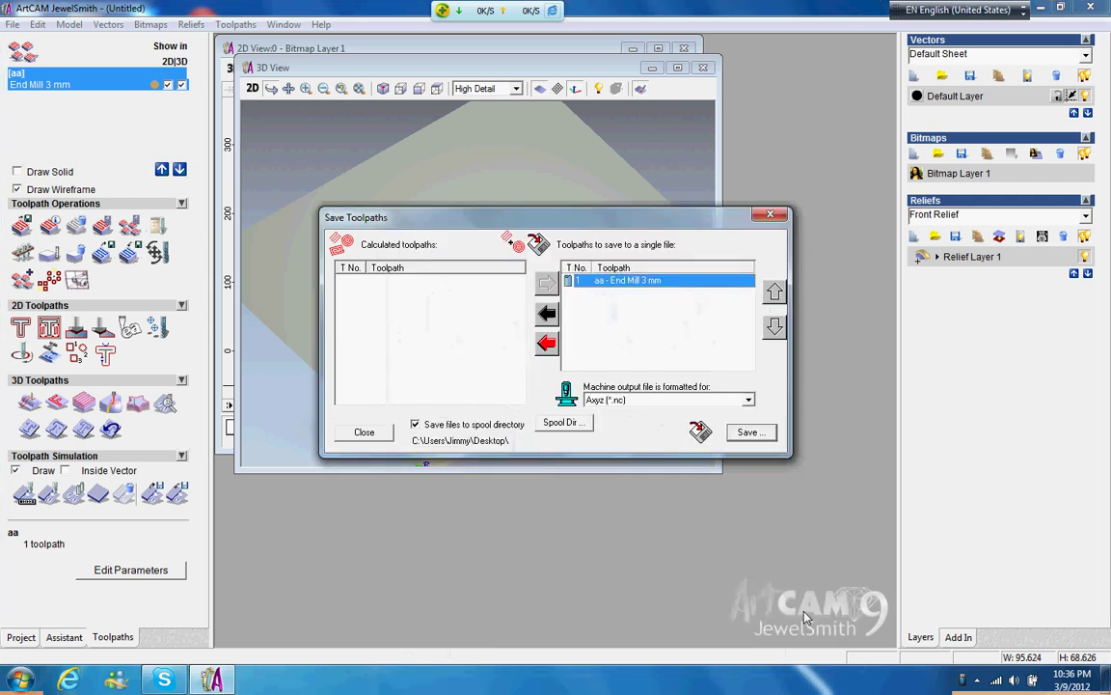
click(768, 218)
key(super+d)
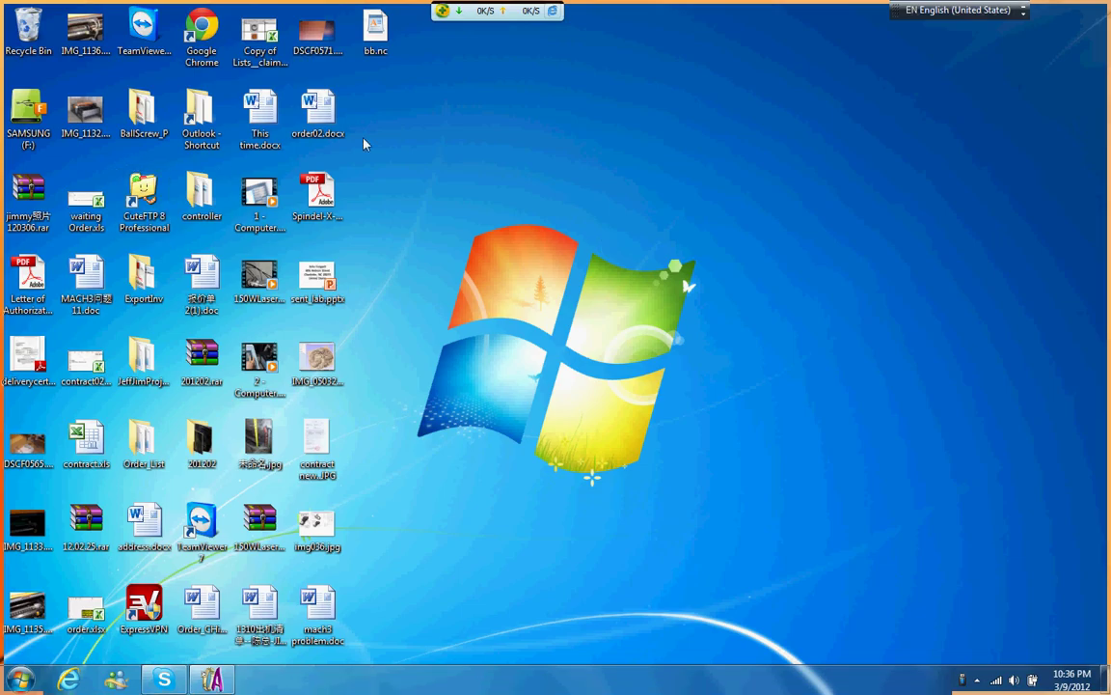
Step: Open bb.nc in an enlarged WordPad window and delete the header lines from % to N6G43Z41.000H1
double_click(376, 29)
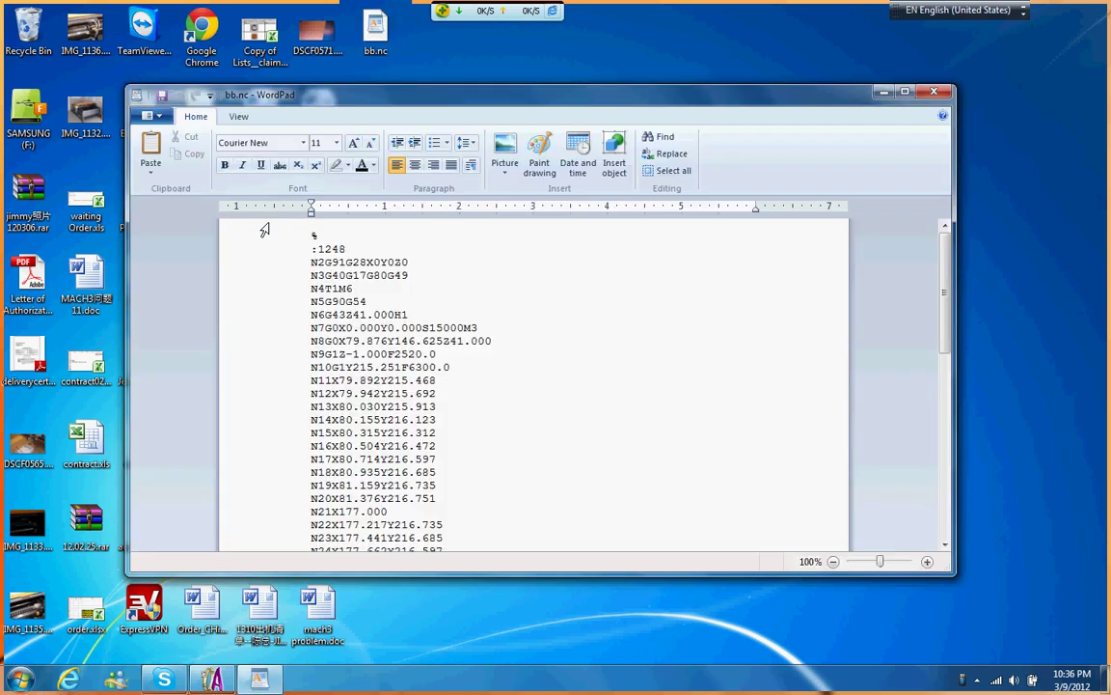
drag(301, 90, 272, 81)
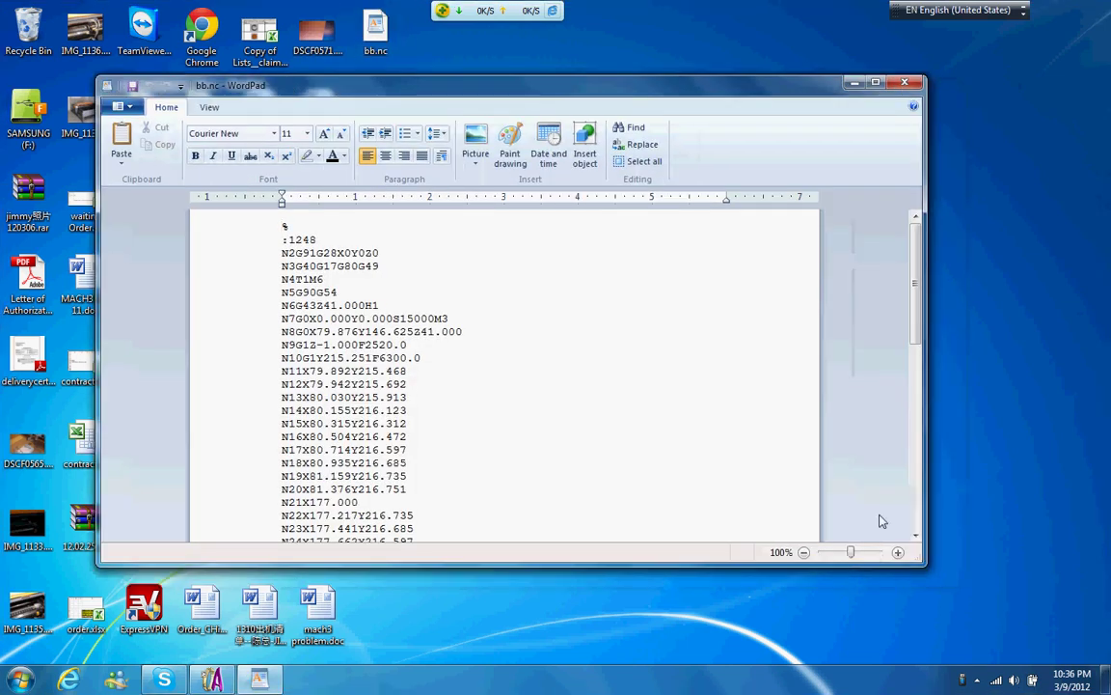
drag(928, 565, 967, 606)
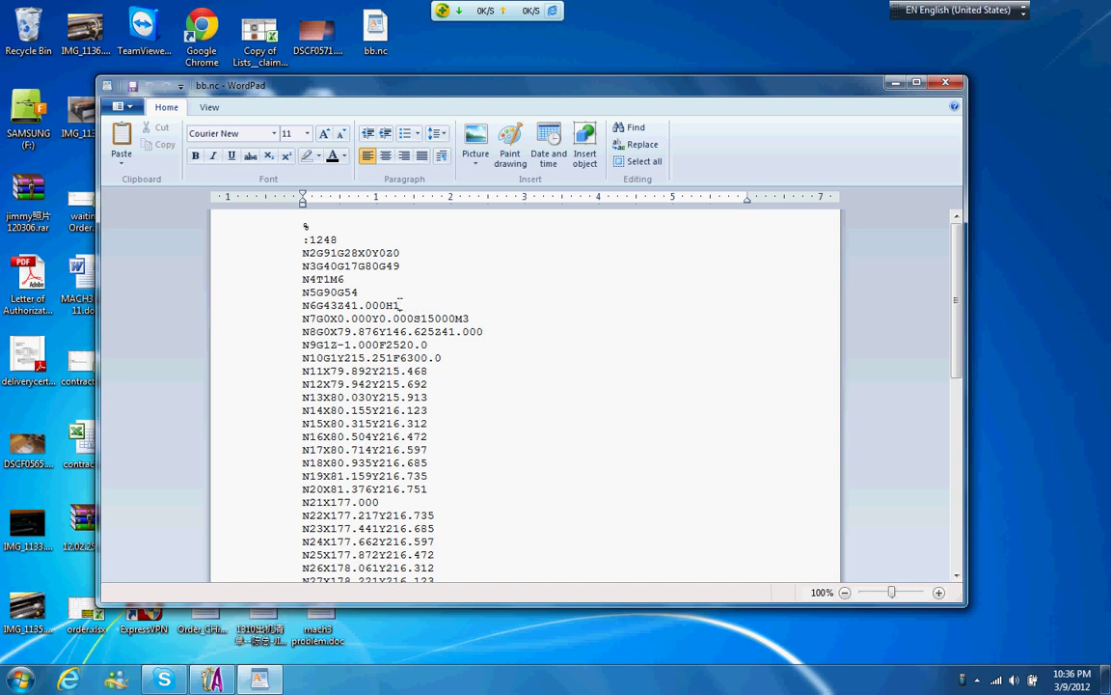
drag(399, 305, 287, 224)
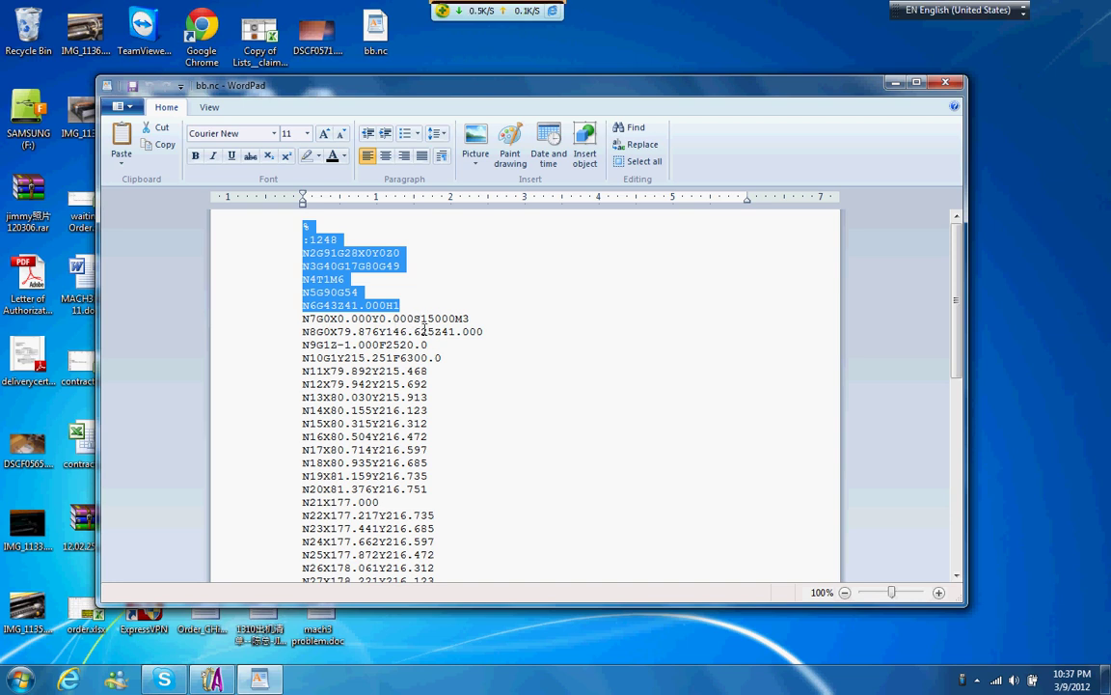
key(Delete)
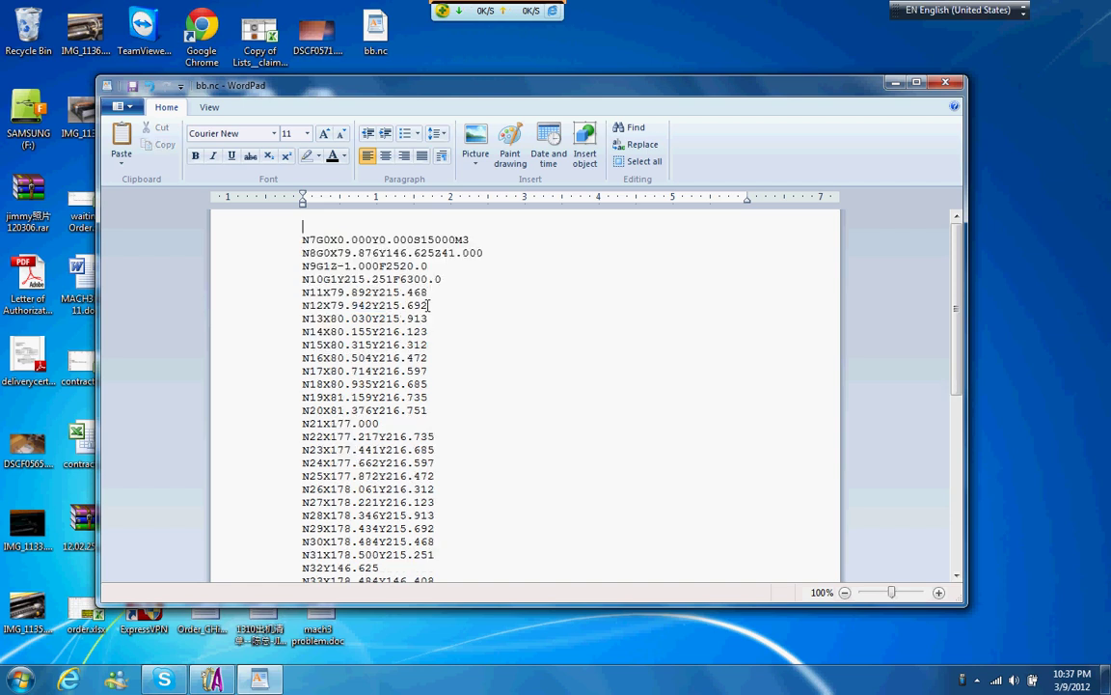
Step: Delete the blank top line so bb.nc starts at N7G0X0.000Y0.000S15000M3, briefly checking ArtCAM
key(Delete)
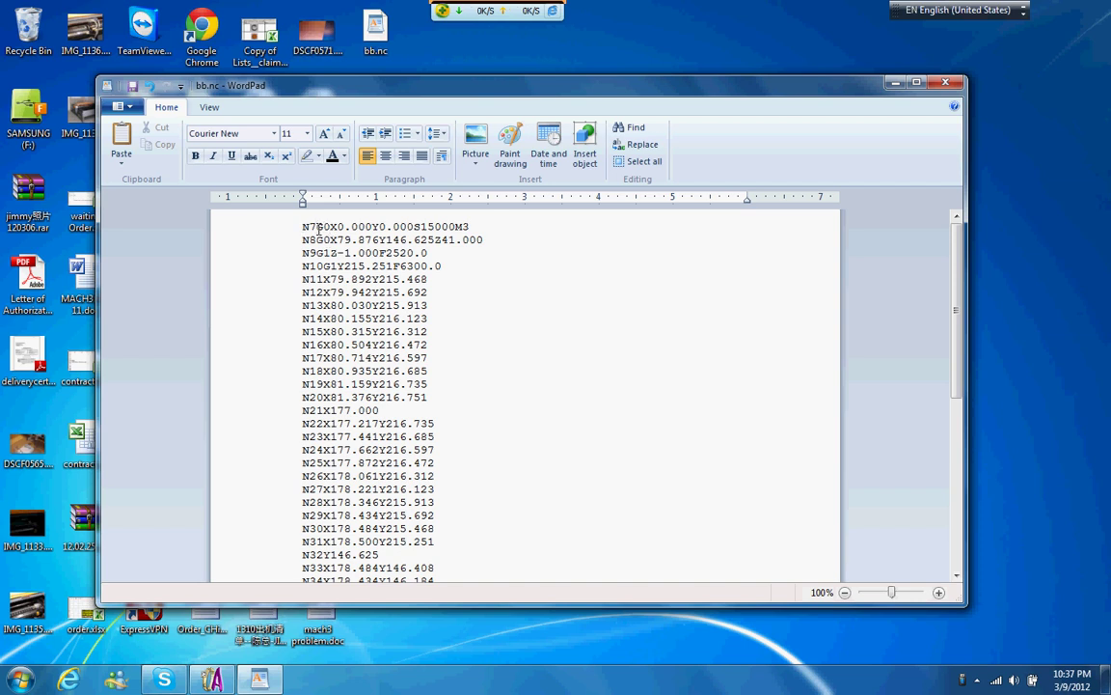
drag(316, 229, 328, 229)
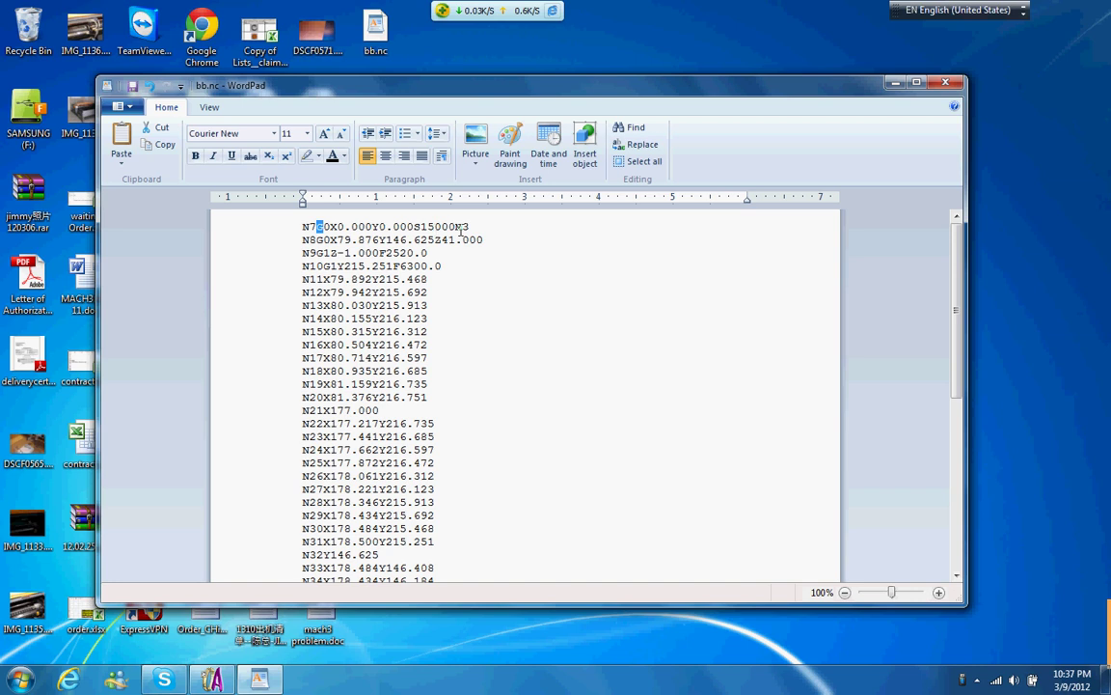
click(345, 249)
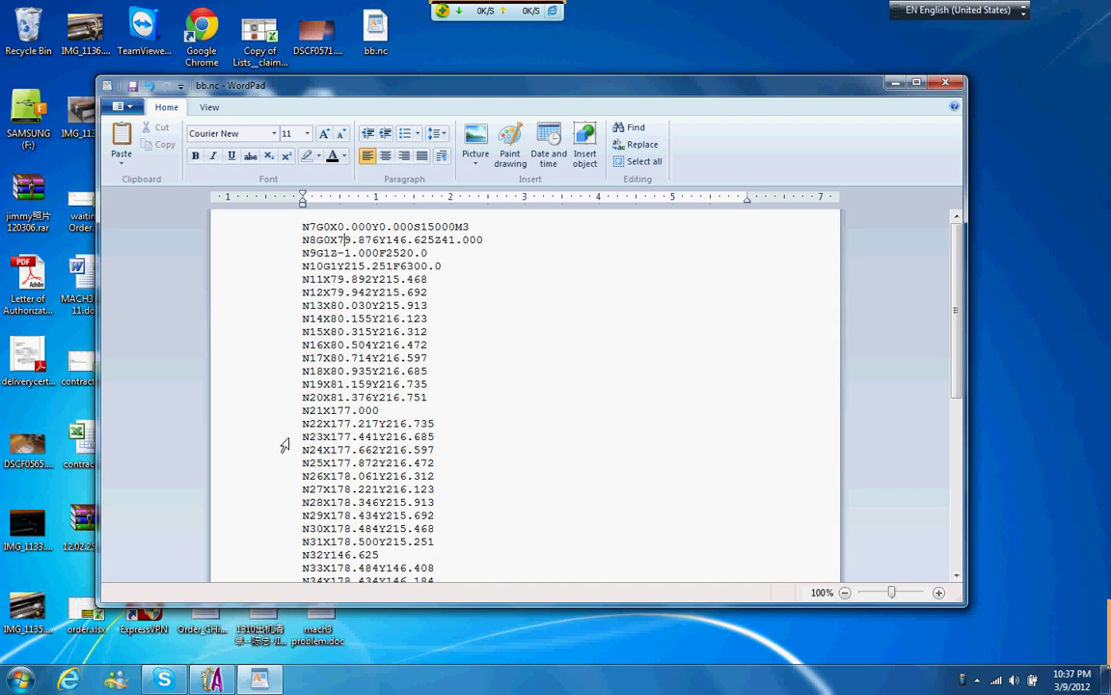
click(213, 677)
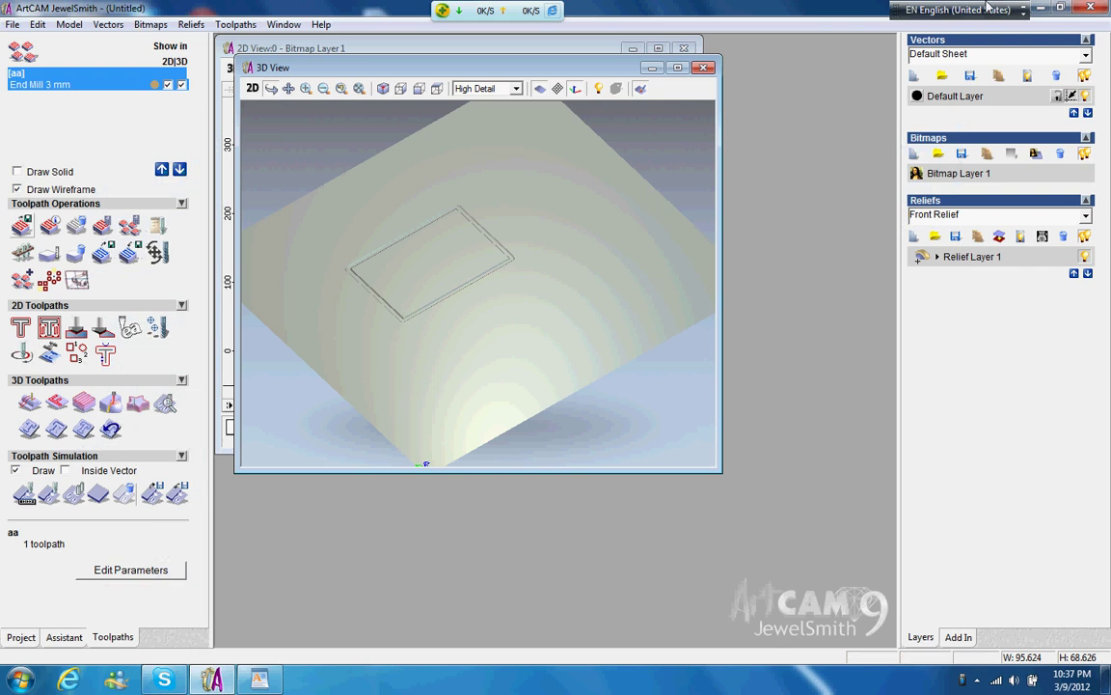
click(1040, 8)
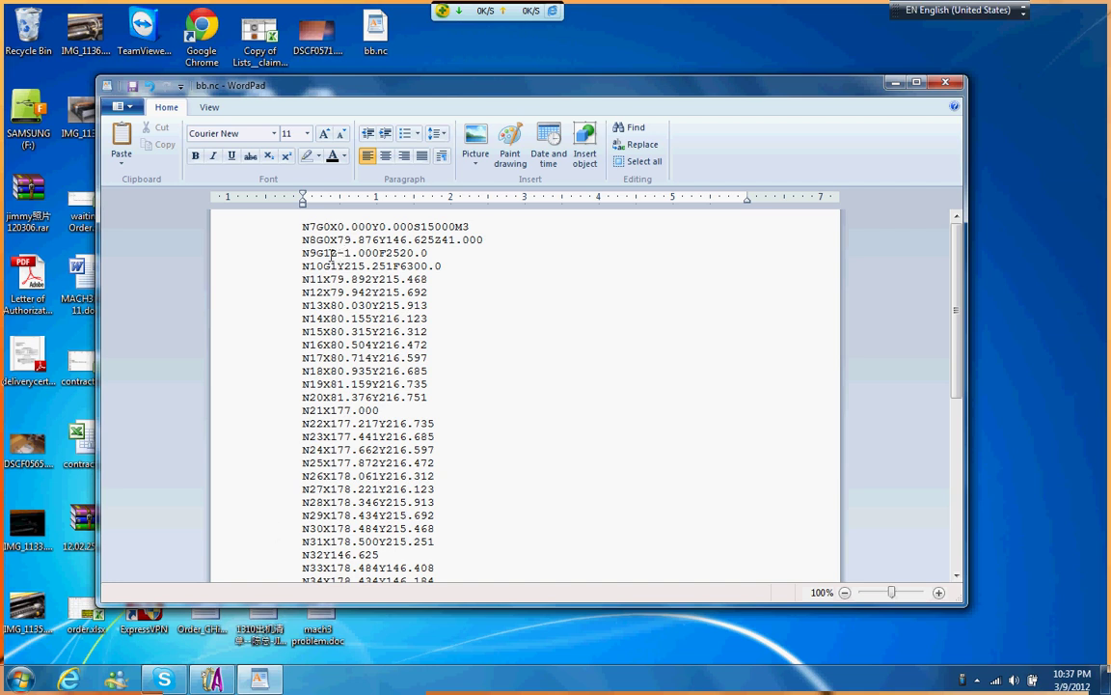
drag(303, 253, 351, 253)
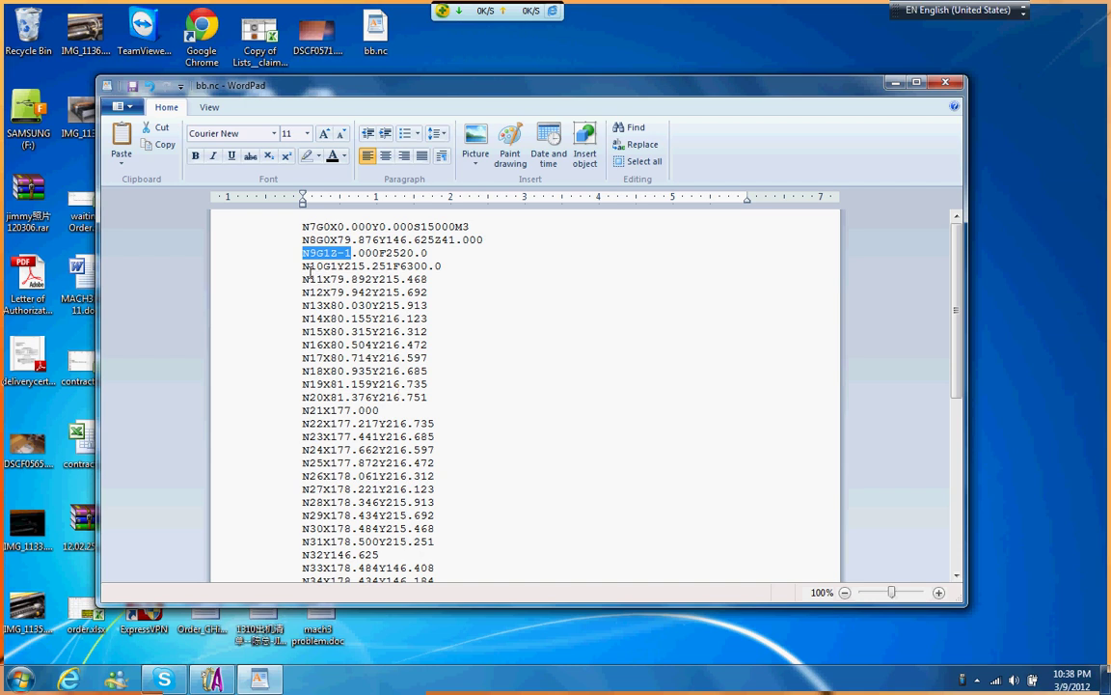
drag(304, 271, 374, 276)
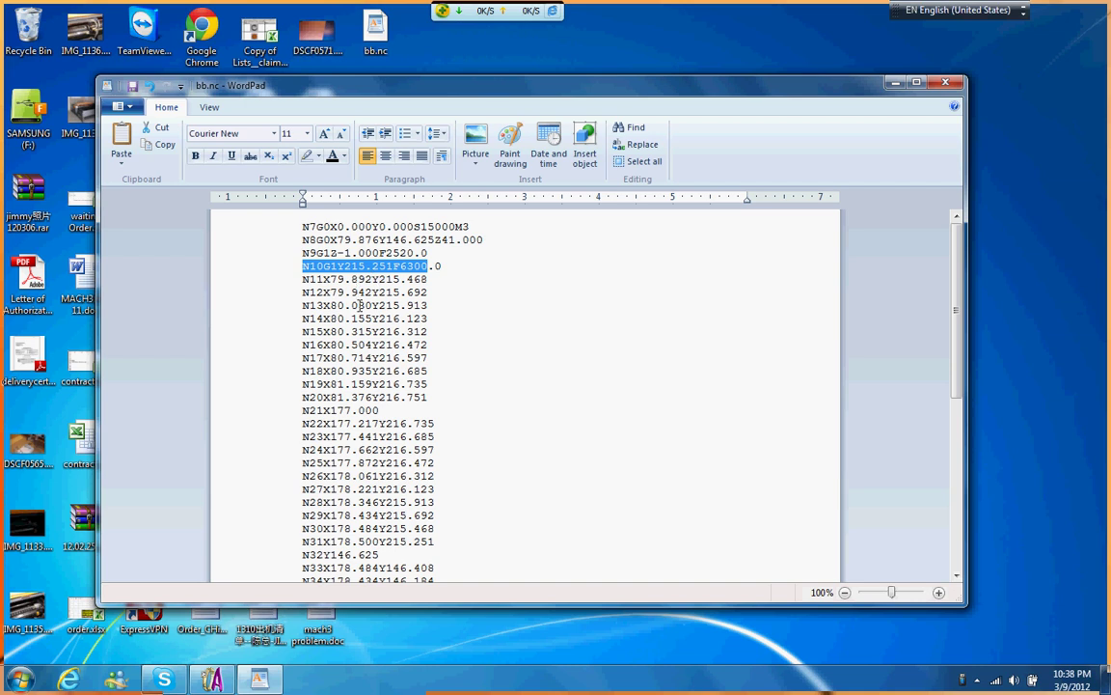
scroll(359, 305, down, 1)
scroll(359, 305, down, 1)
scroll(365, 309, up, 1)
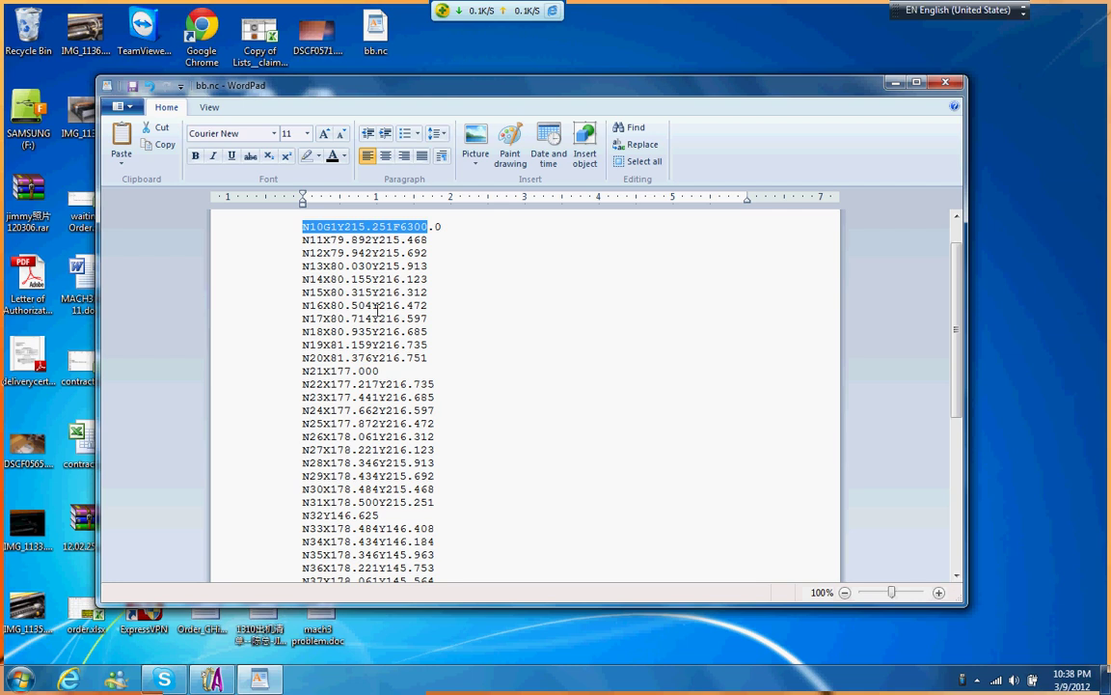
scroll(377, 308, down, 1)
scroll(378, 311, down, 2)
scroll(379, 313, down, 4)
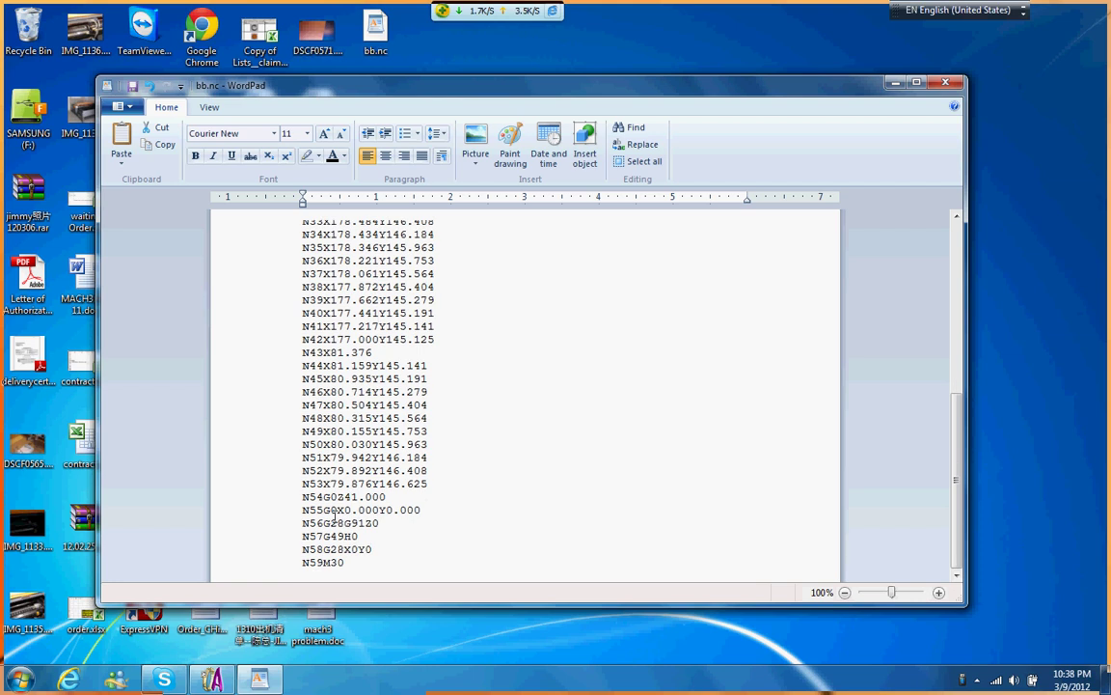
Step: Delete lines N56 through N59M30 so bb.nc ends at N55G0X0.000Y0.000
drag(345, 564, 308, 522)
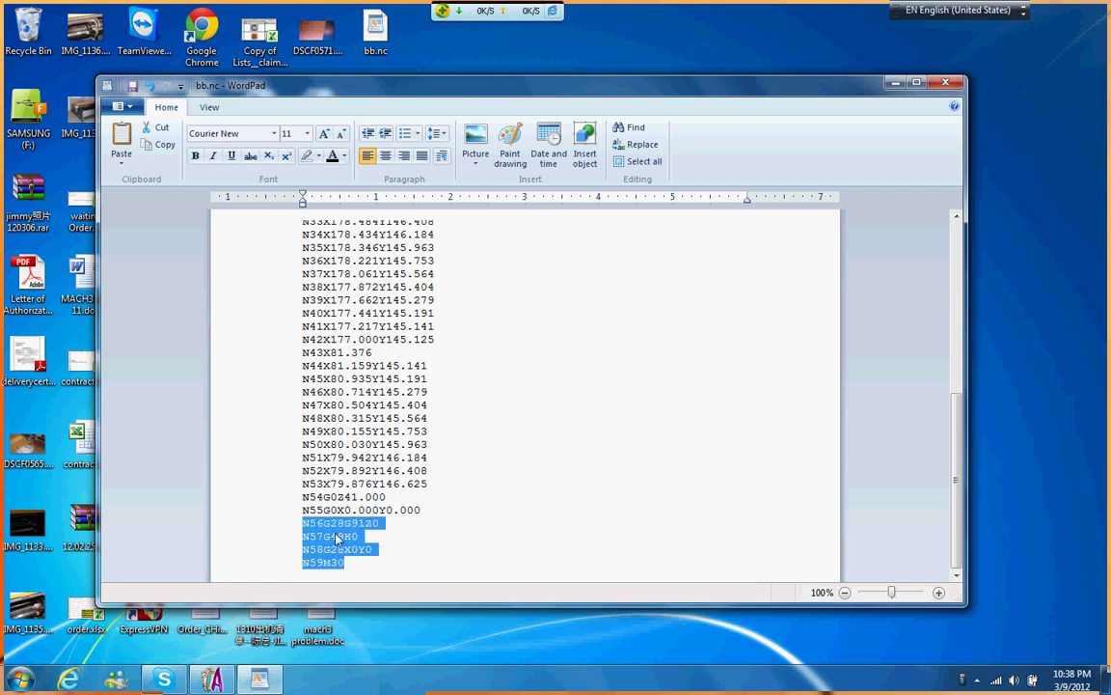
key(Delete)
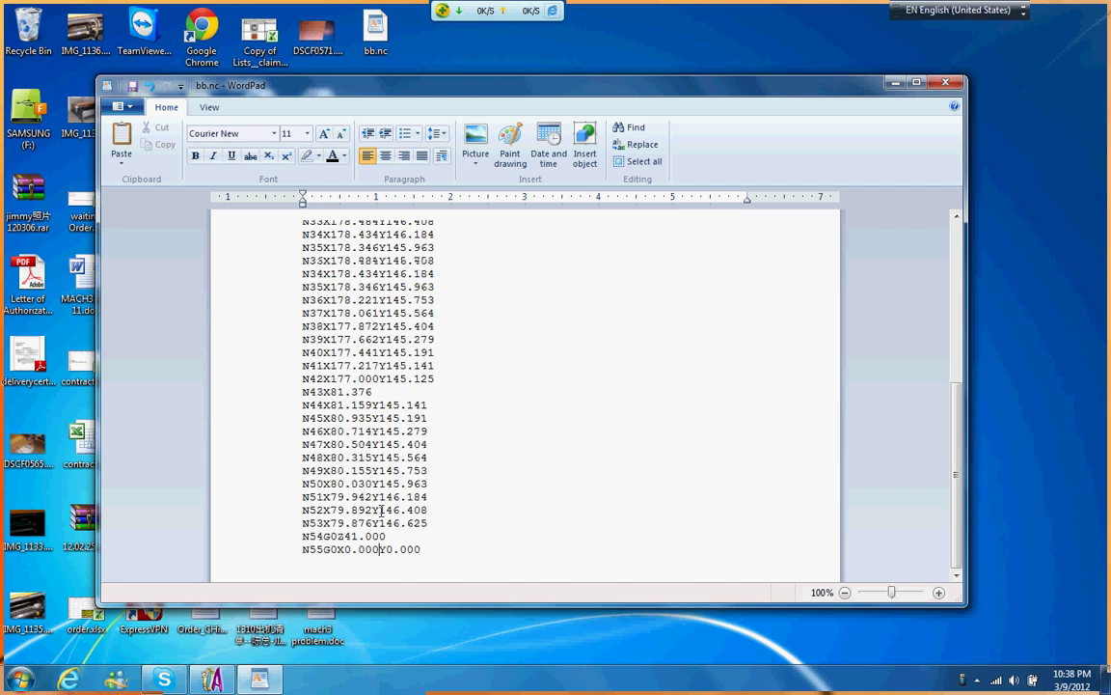
scroll(384, 512, up, 9)
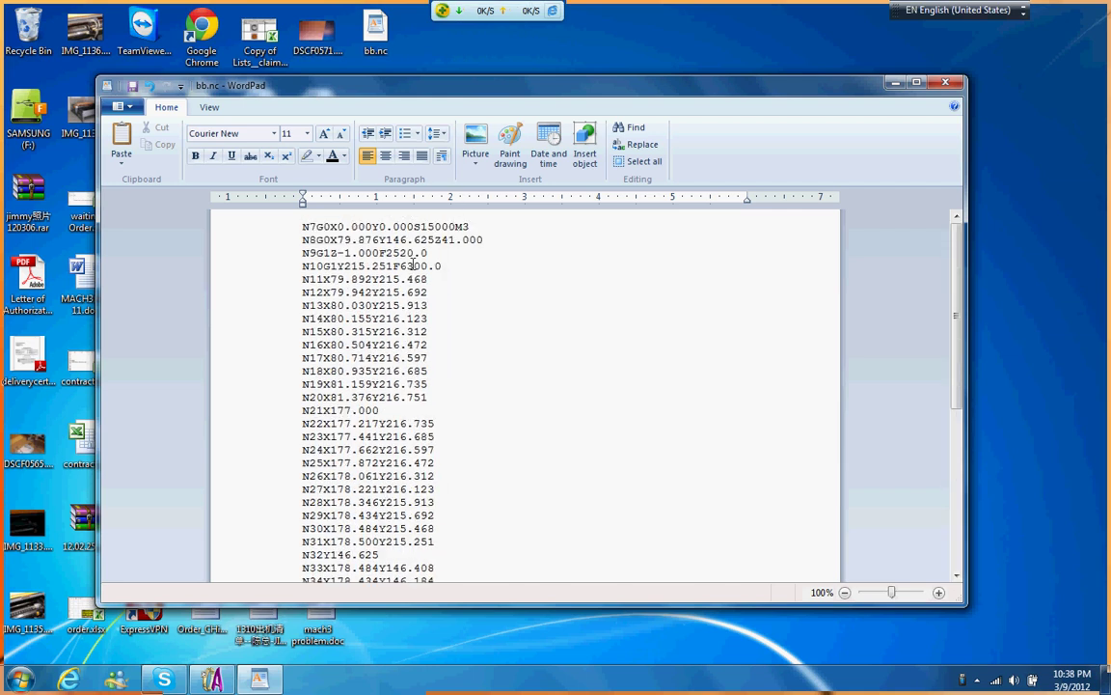
Step: Change the safe Z from 41 to 10 on lines N8 and N54 of bb.nc
double_click(362, 241)
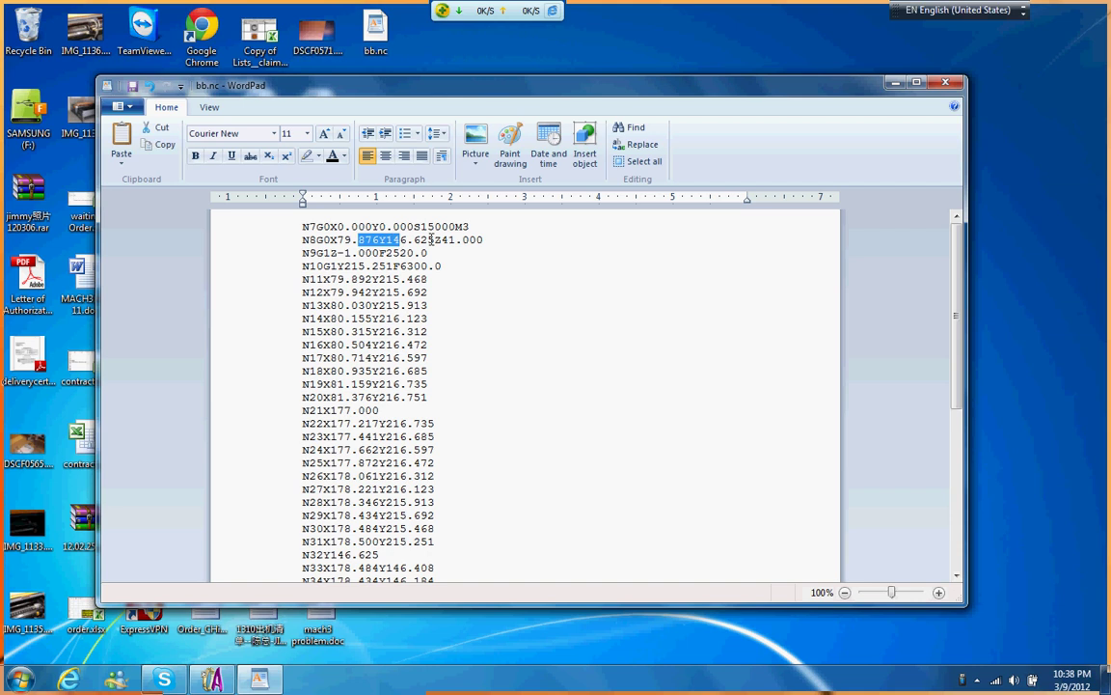
click(450, 239)
drag(441, 240, 456, 241)
text(10)
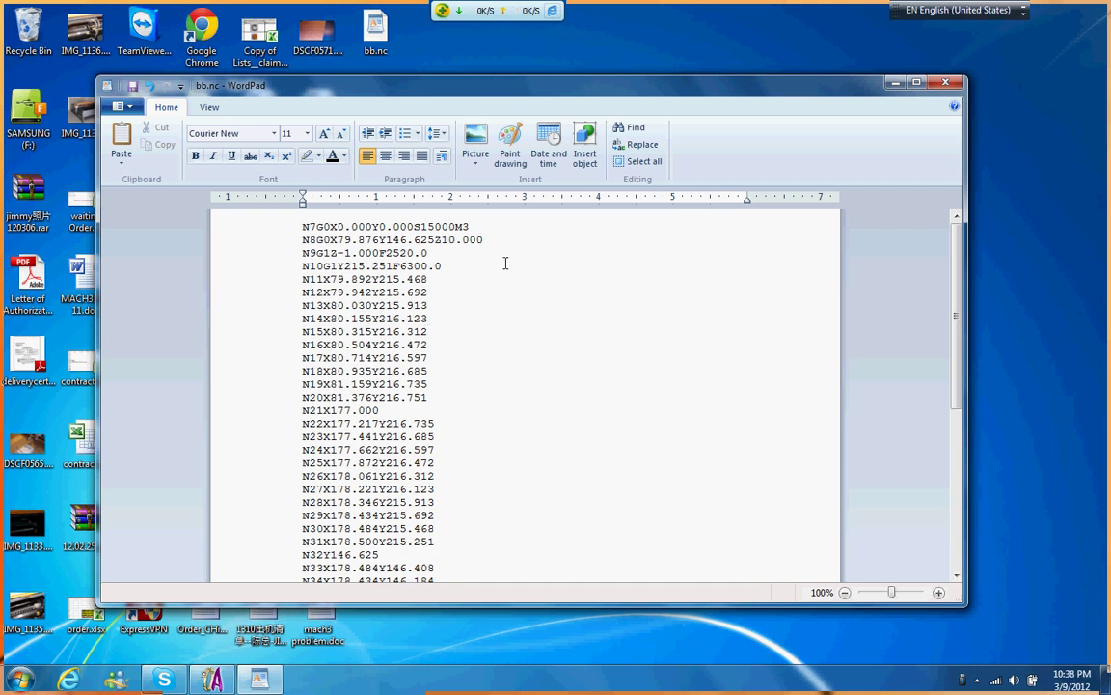
scroll(448, 302, down, 8)
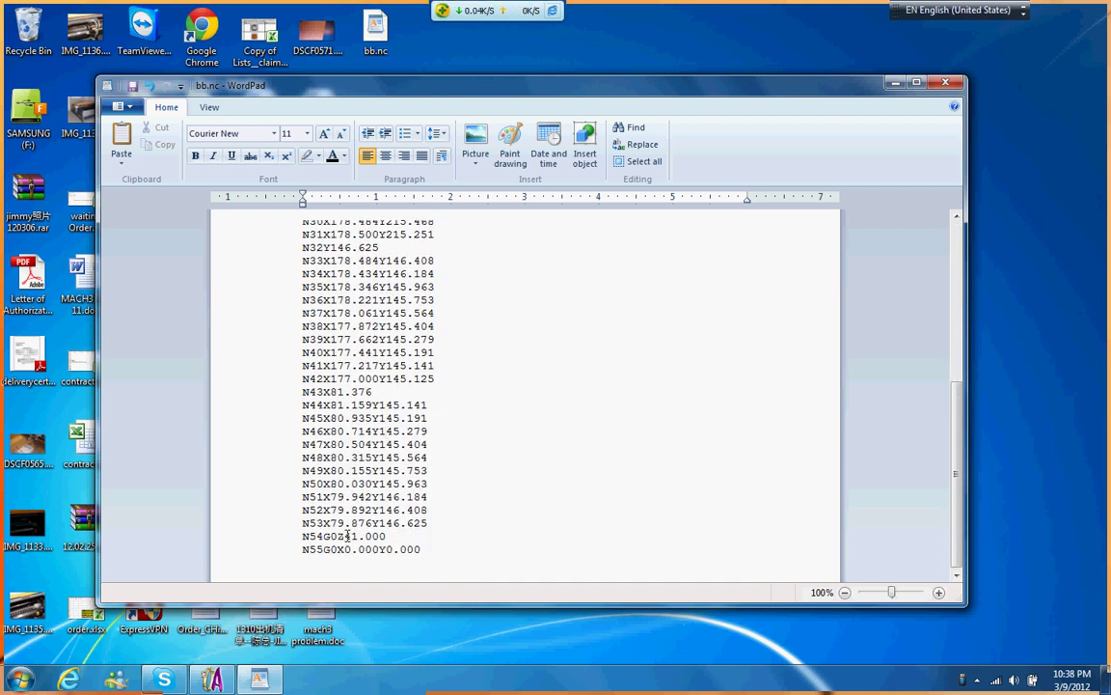
drag(345, 537, 353, 536)
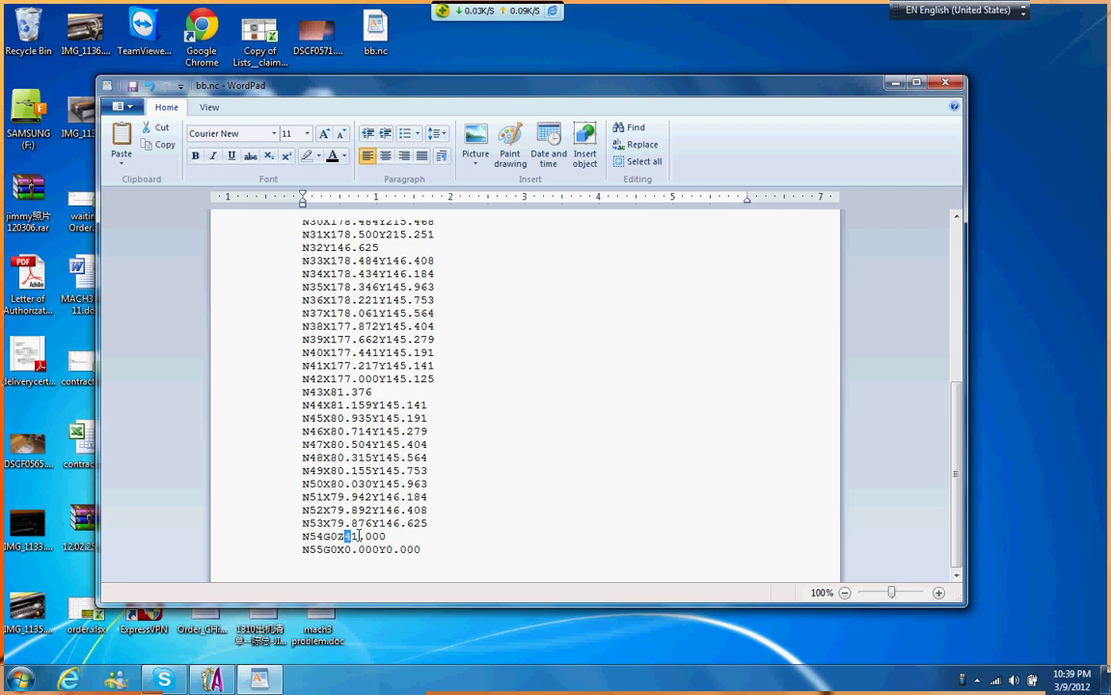
click(348, 538)
drag(346, 537, 359, 536)
text(10)
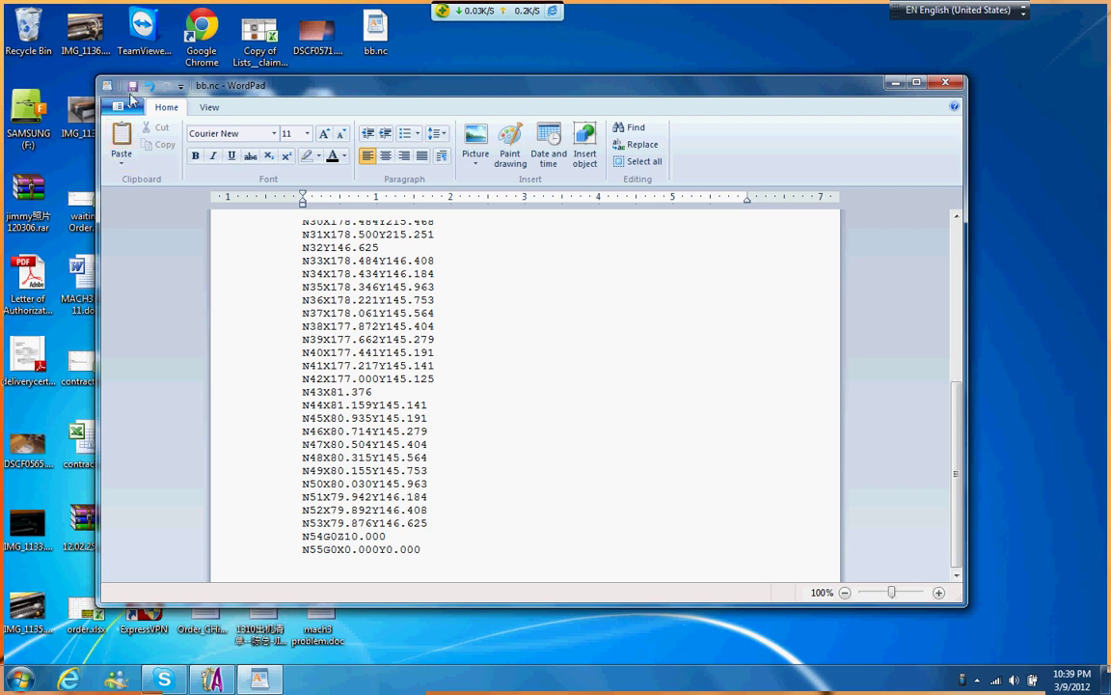
Step: Close WordPad with the edited bb.nc to return to the desktop
click(946, 84)
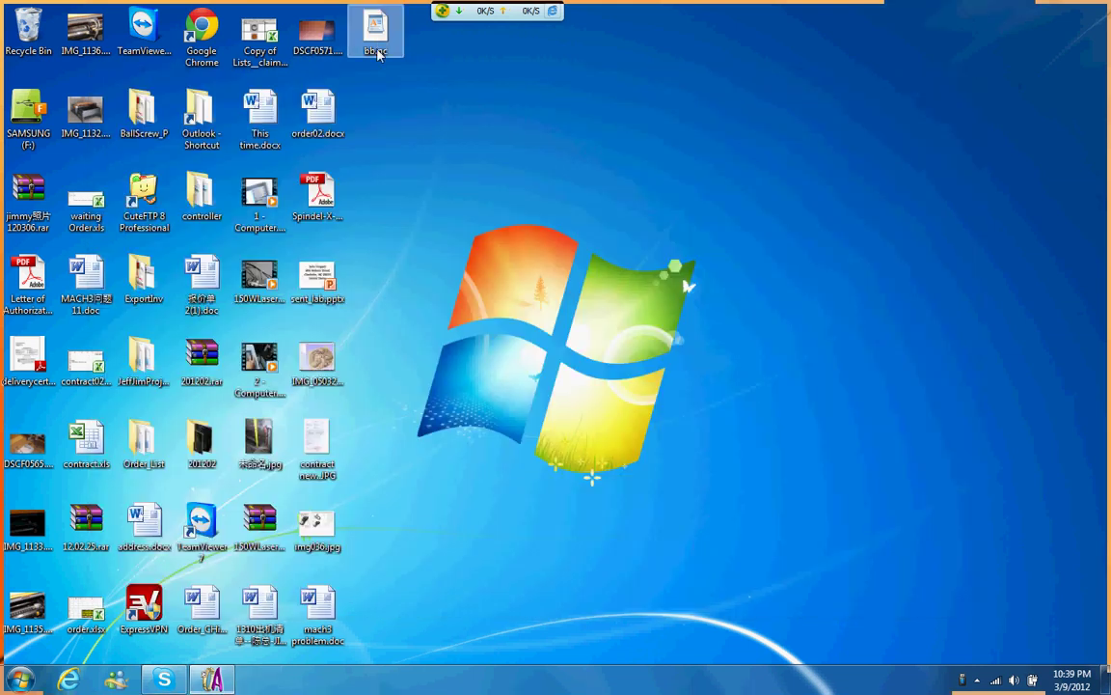